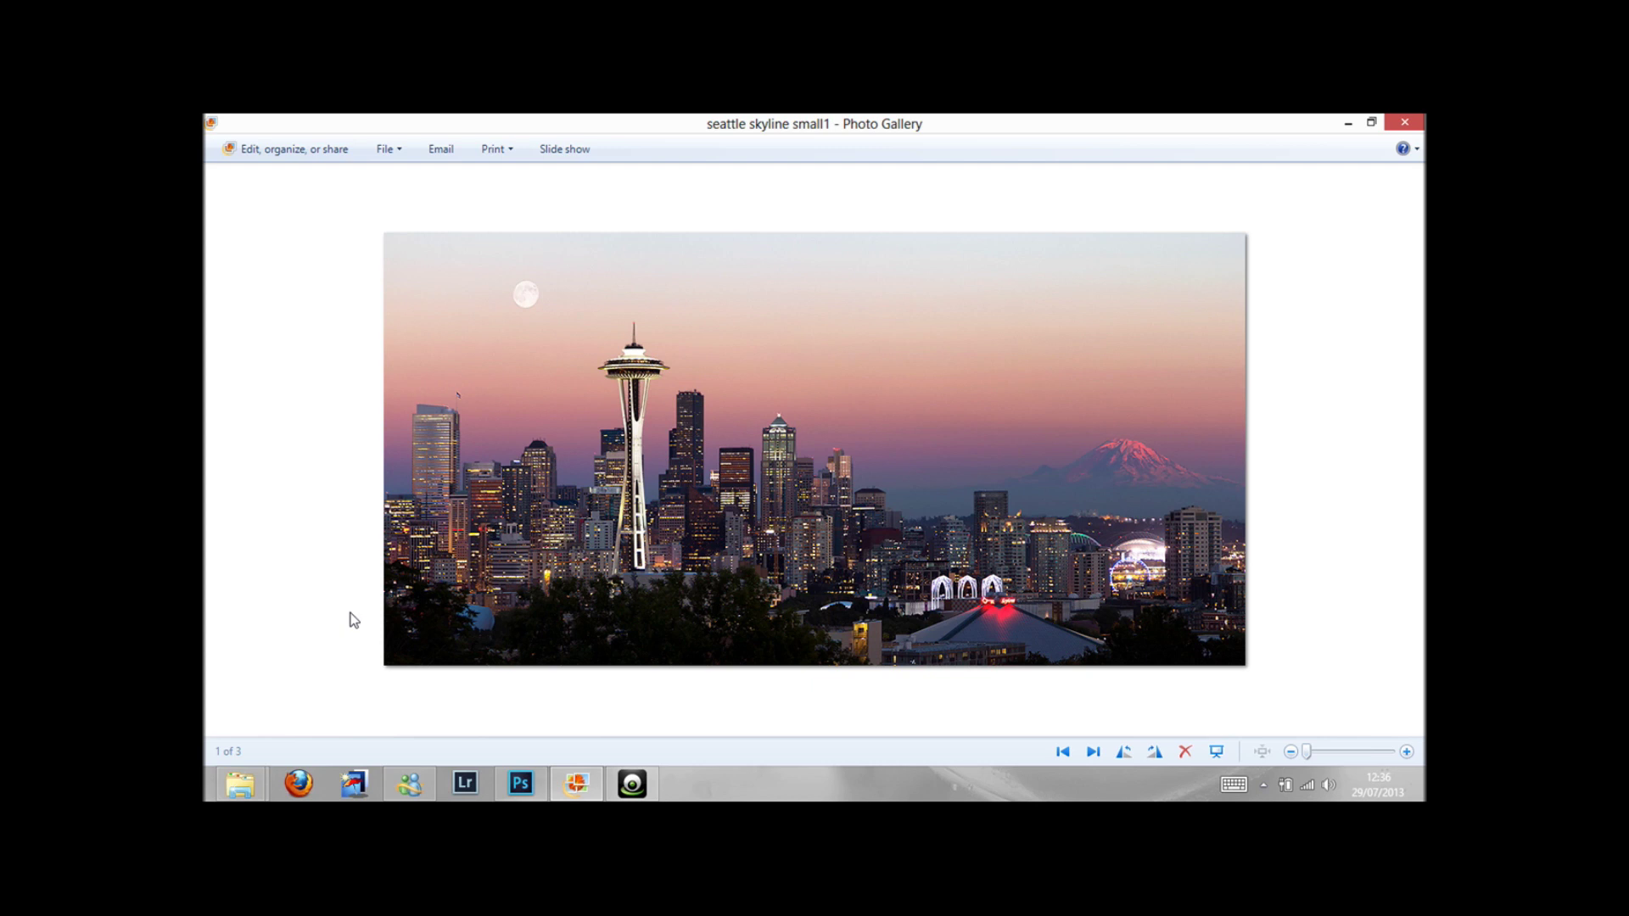
- Send the raw photos IMG_1369 and IMG_1411 from the Tutorial folder to Photoshop's Camera Raw
click(240, 785)
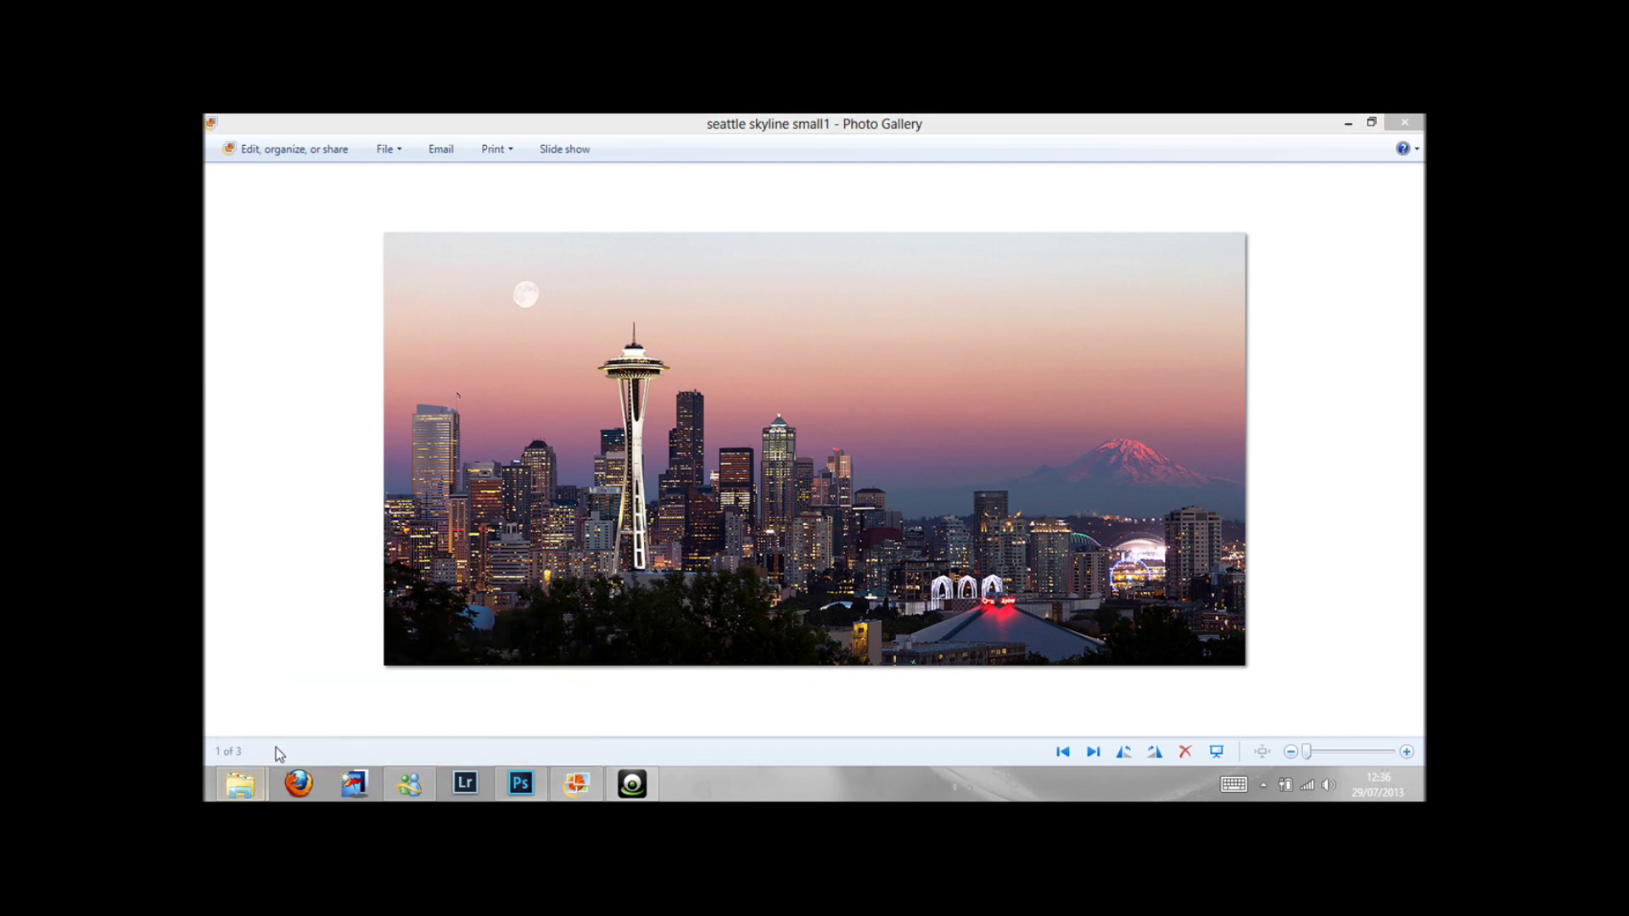
click(277, 728)
click(448, 348)
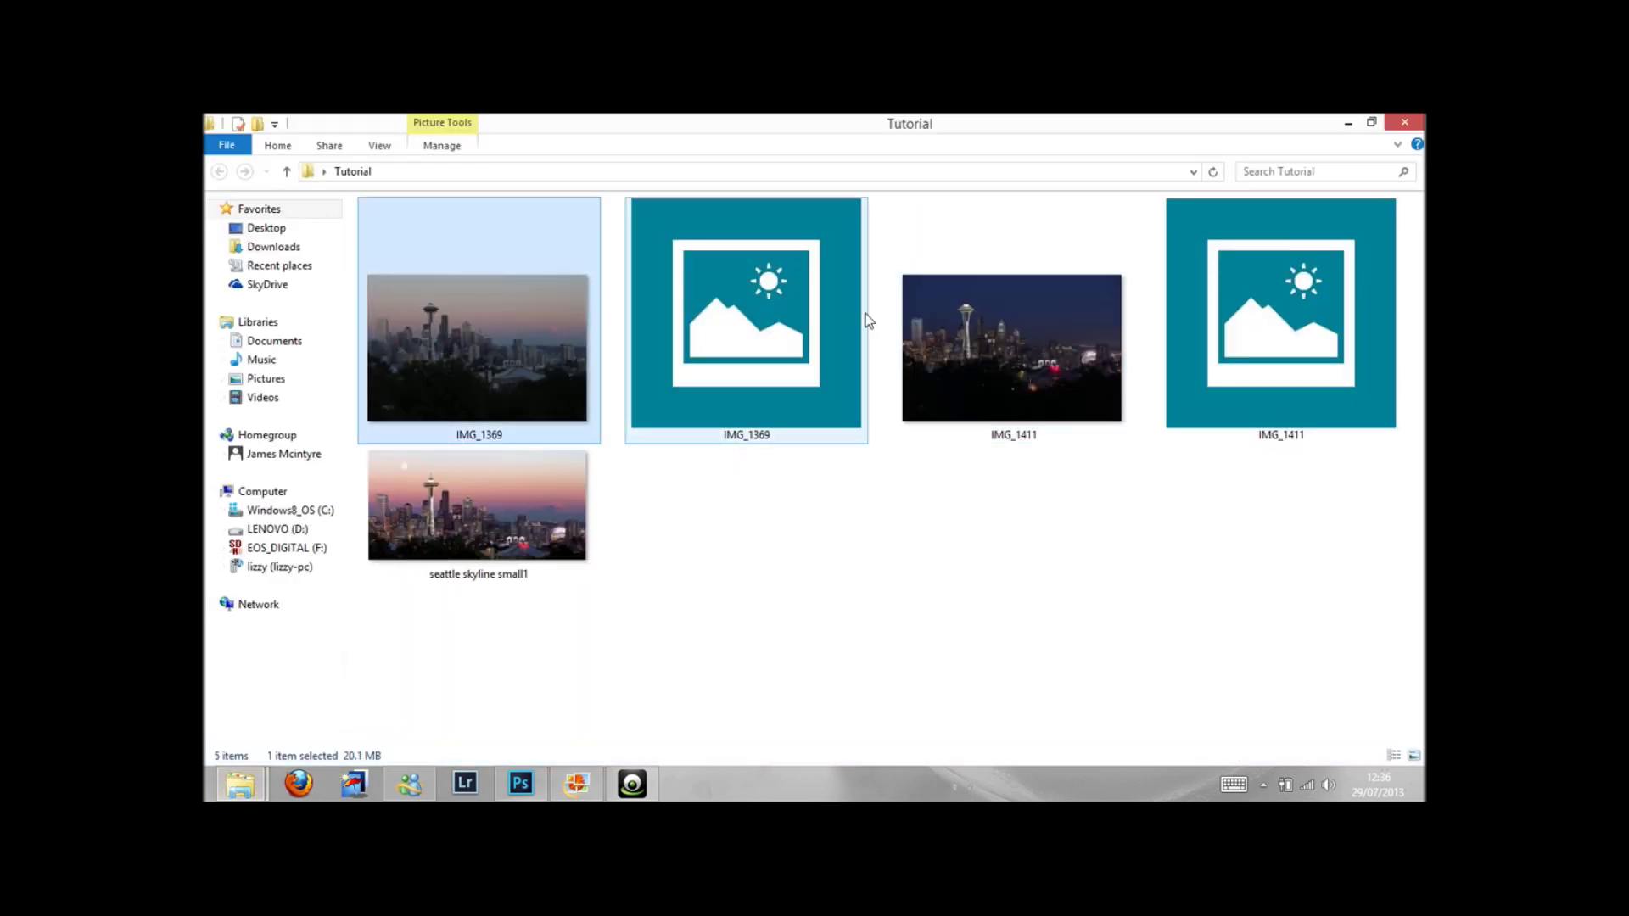
ctrl+click(948, 333)
drag(1019, 334, 601, 602)
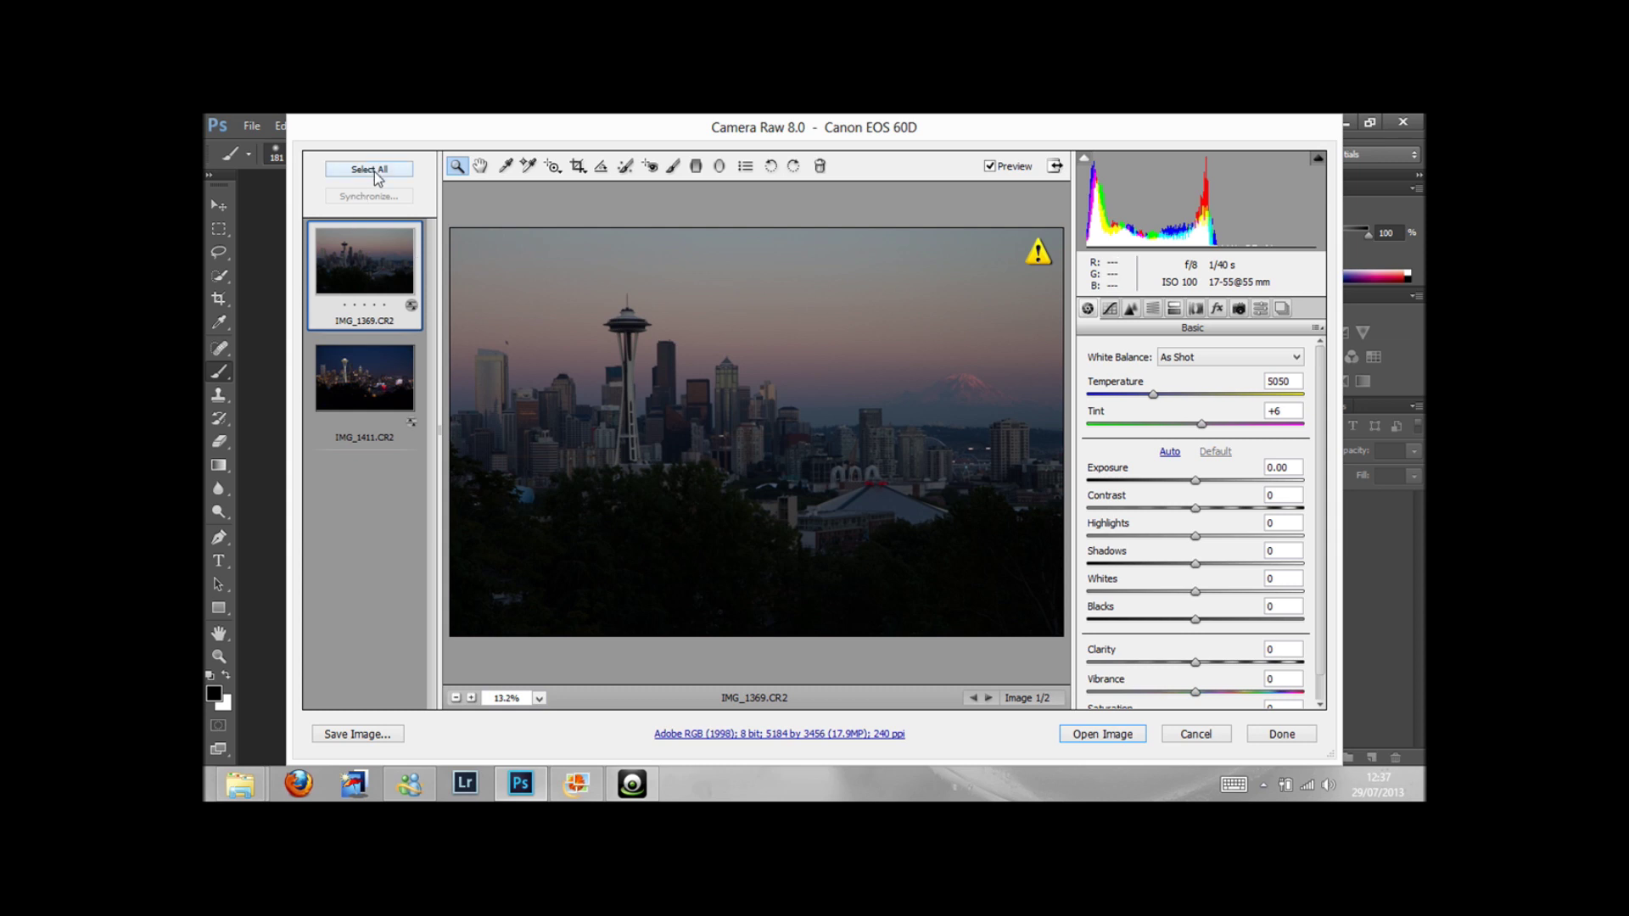
- Select both raw photos in Camera Raw, review the Lens Corrections Profile and Color settings, and open them
click(375, 172)
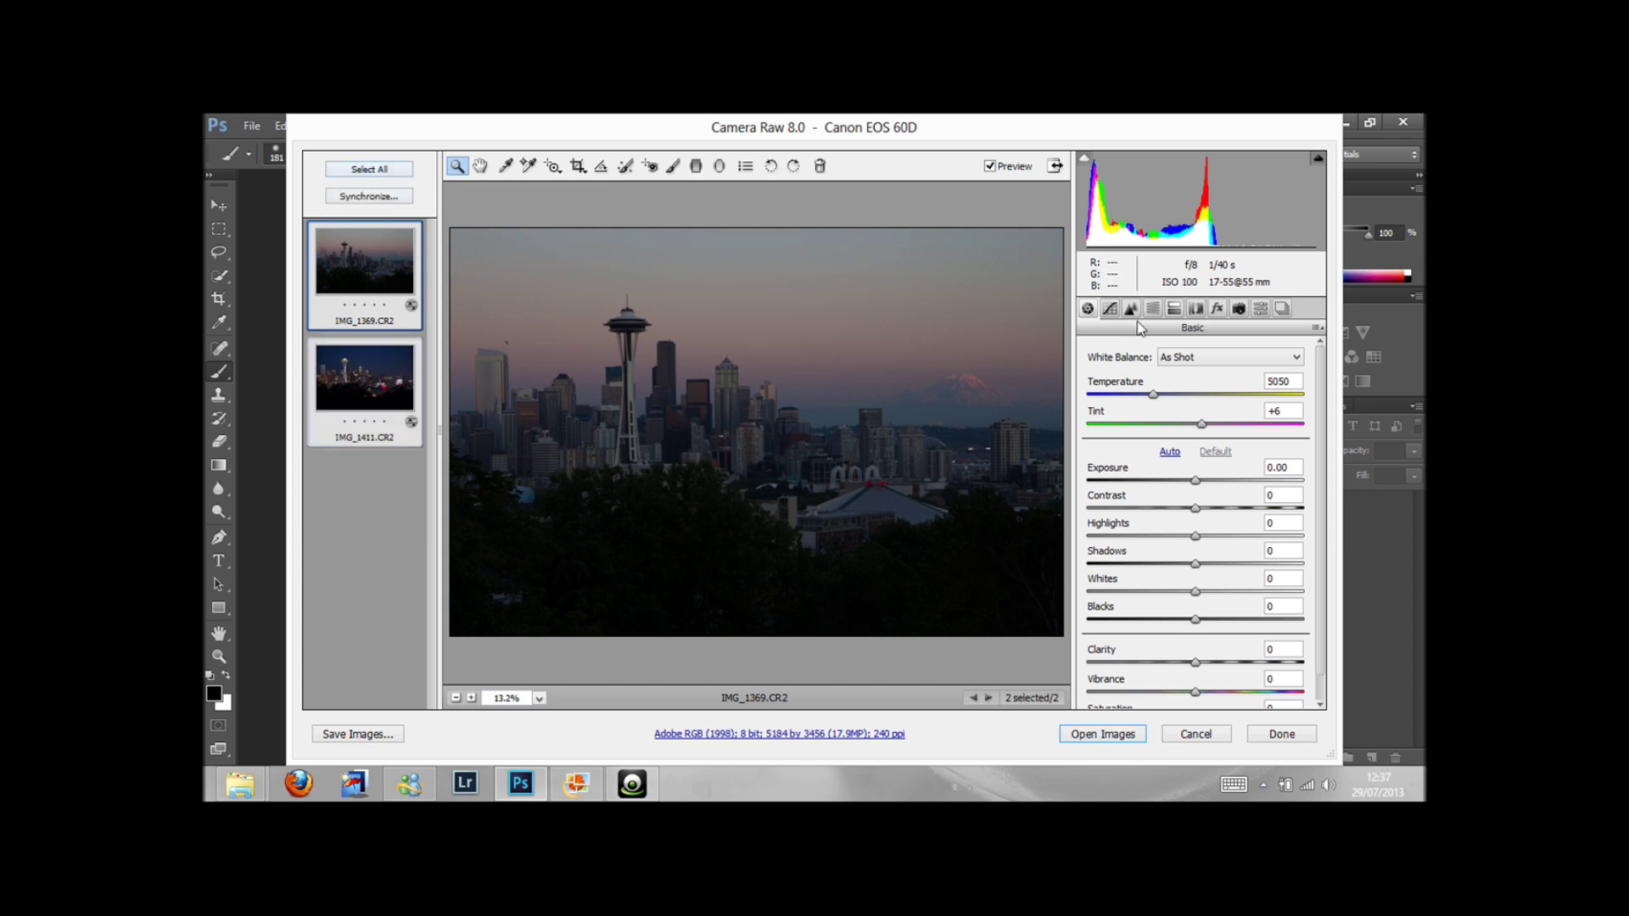
click(1195, 308)
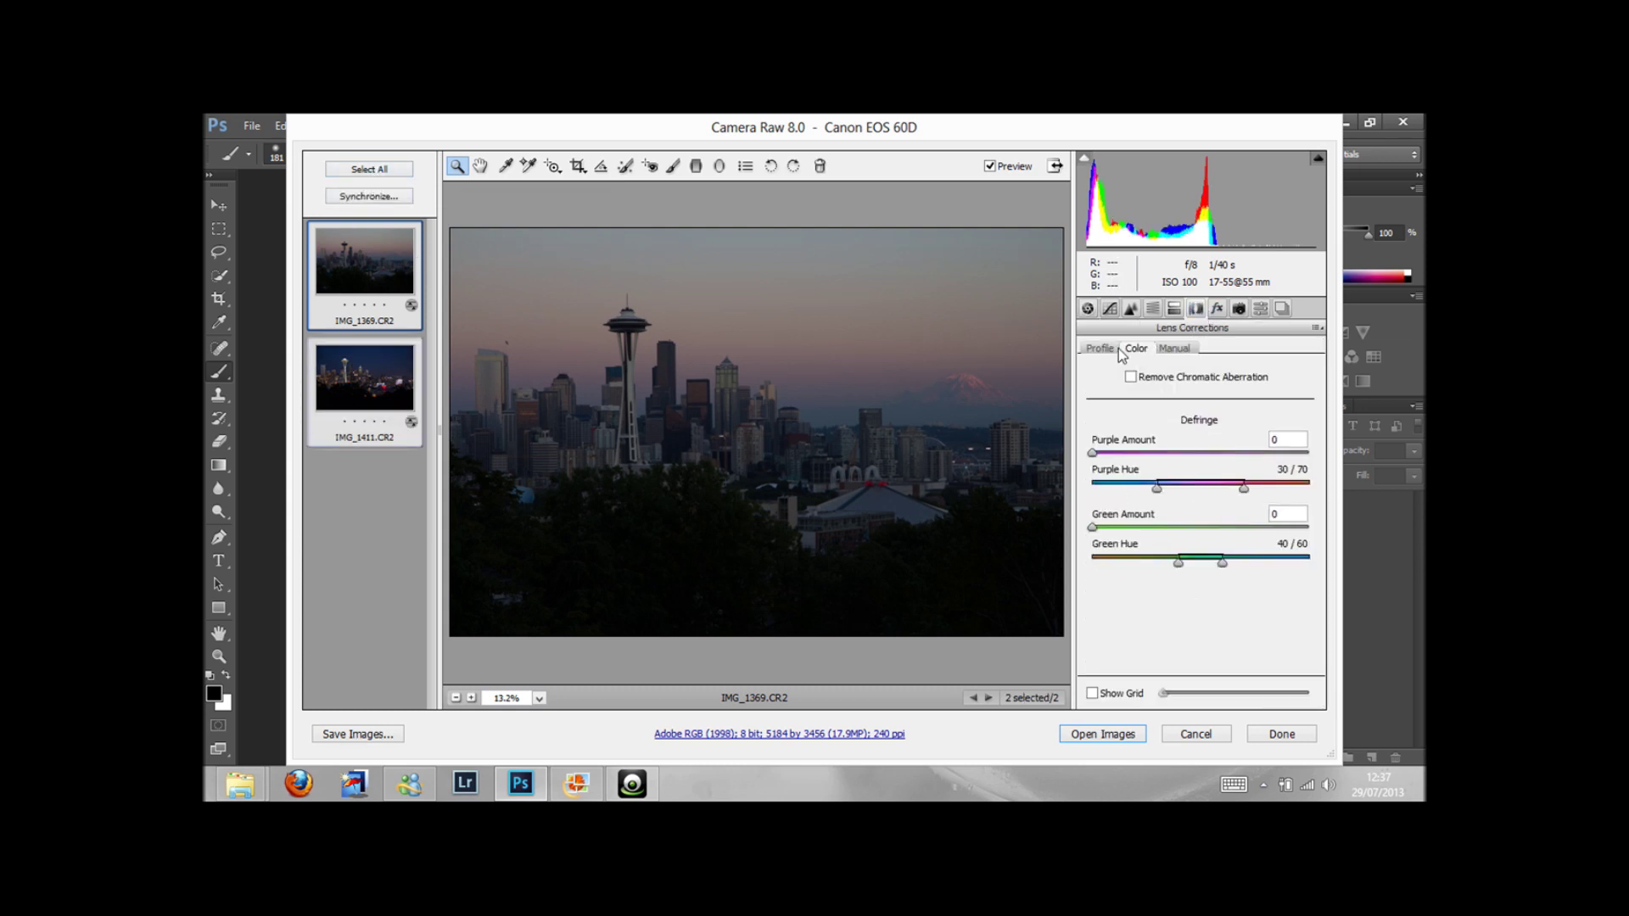
click(1101, 349)
click(1139, 348)
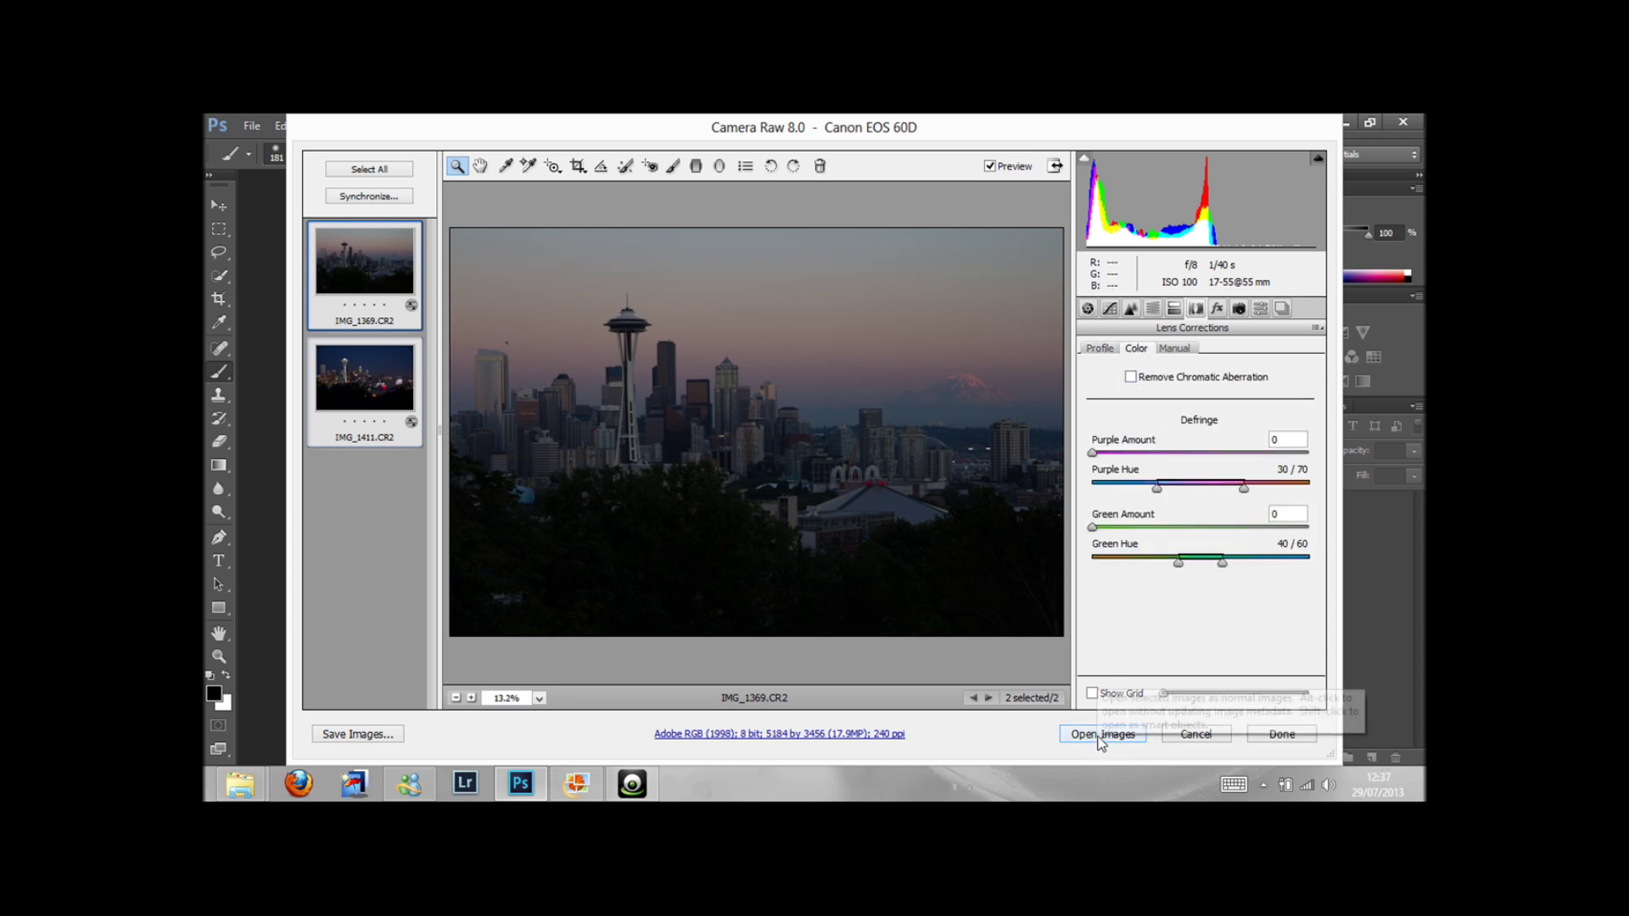
click(1102, 735)
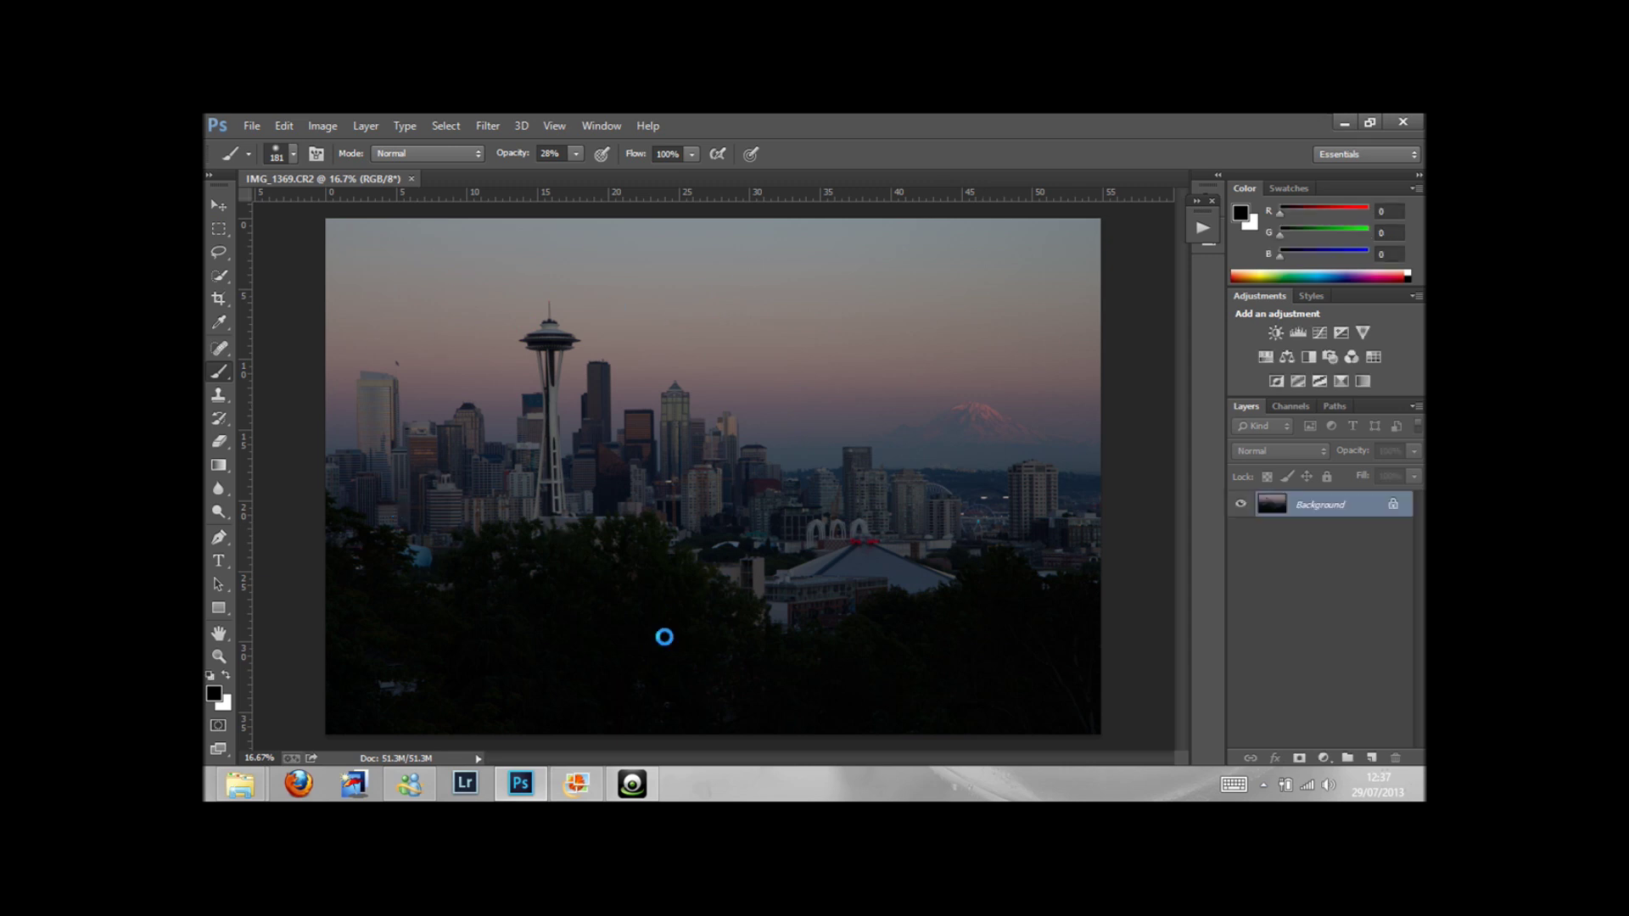
- Copy the night IMG_1411 image into the dusk IMG_1369 document as Layer 1
click(373, 179)
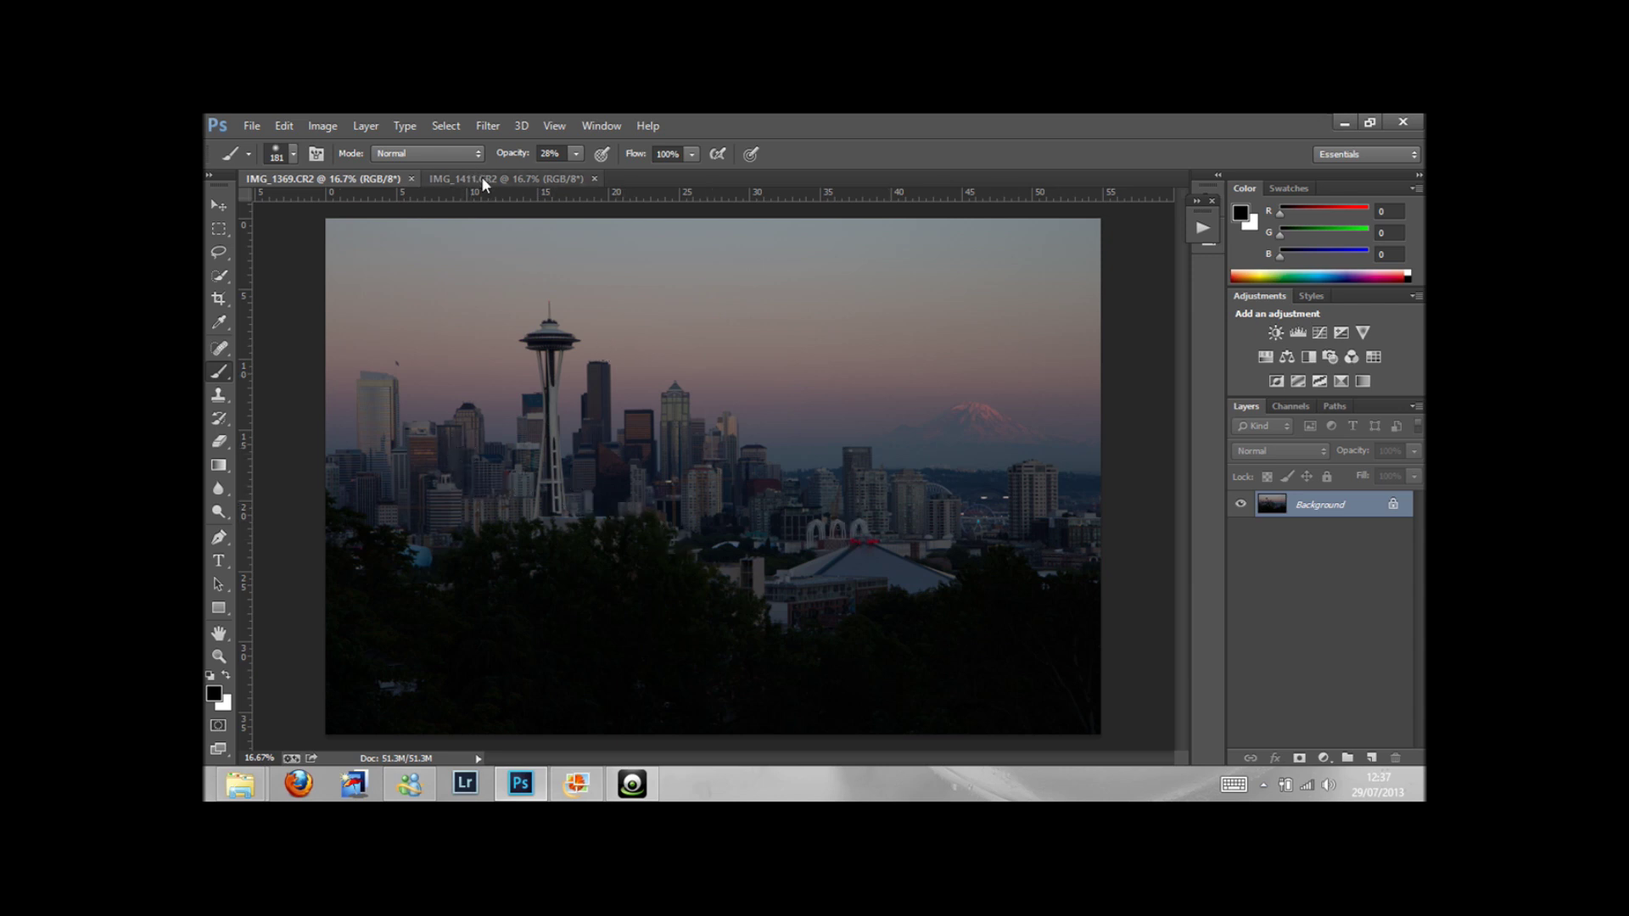
click(482, 178)
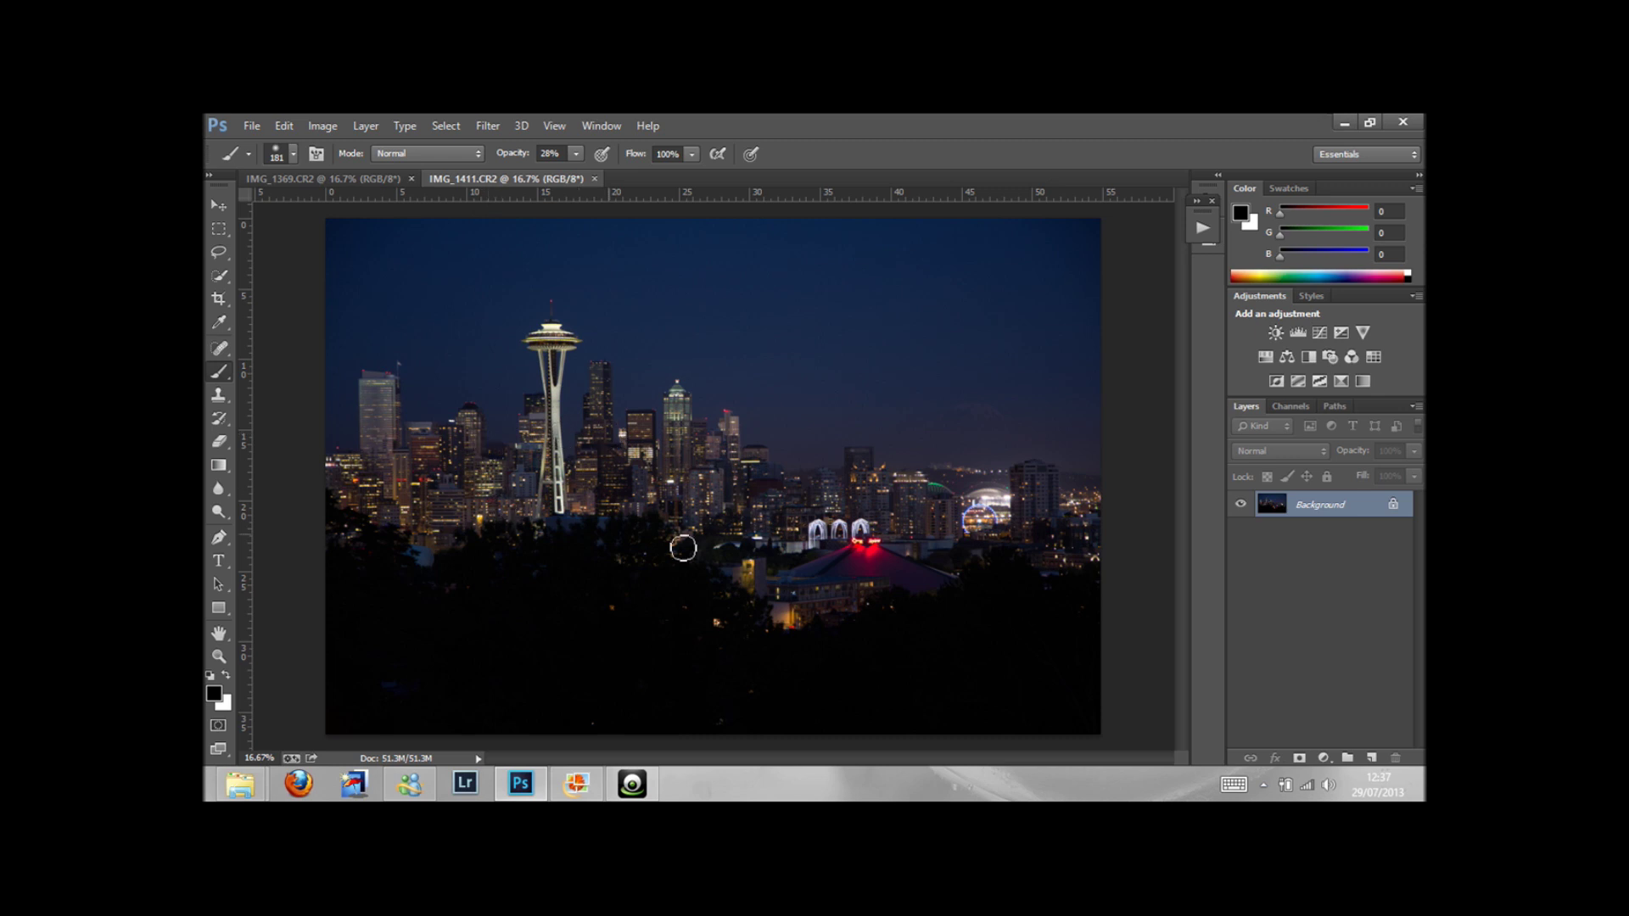
click(219, 205)
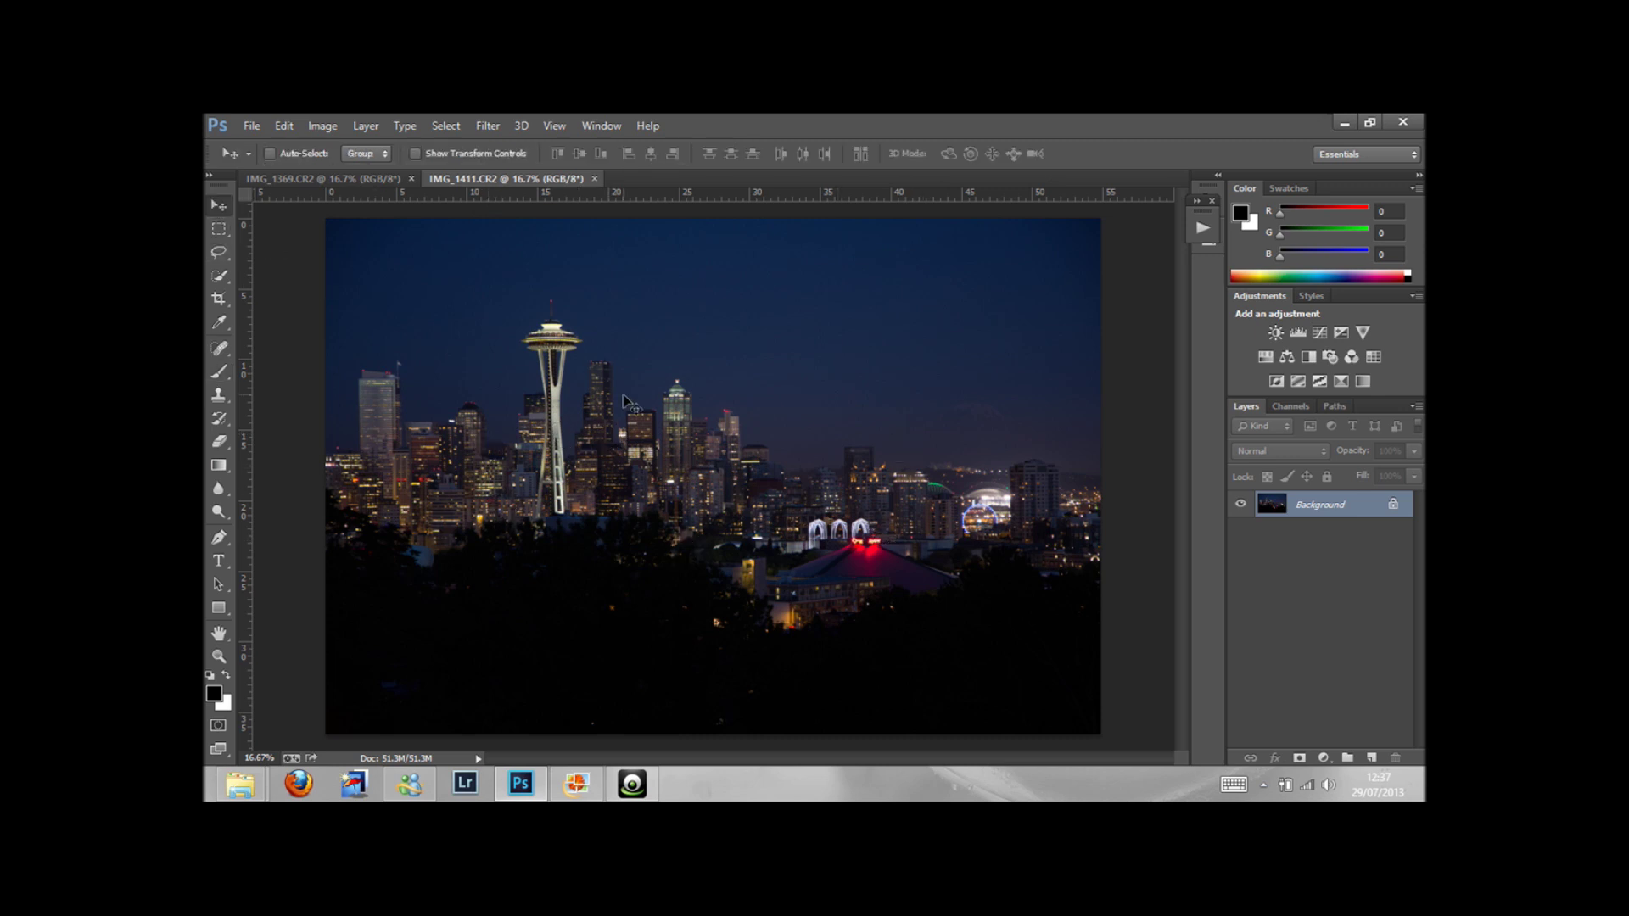
drag(624, 399, 409, 242)
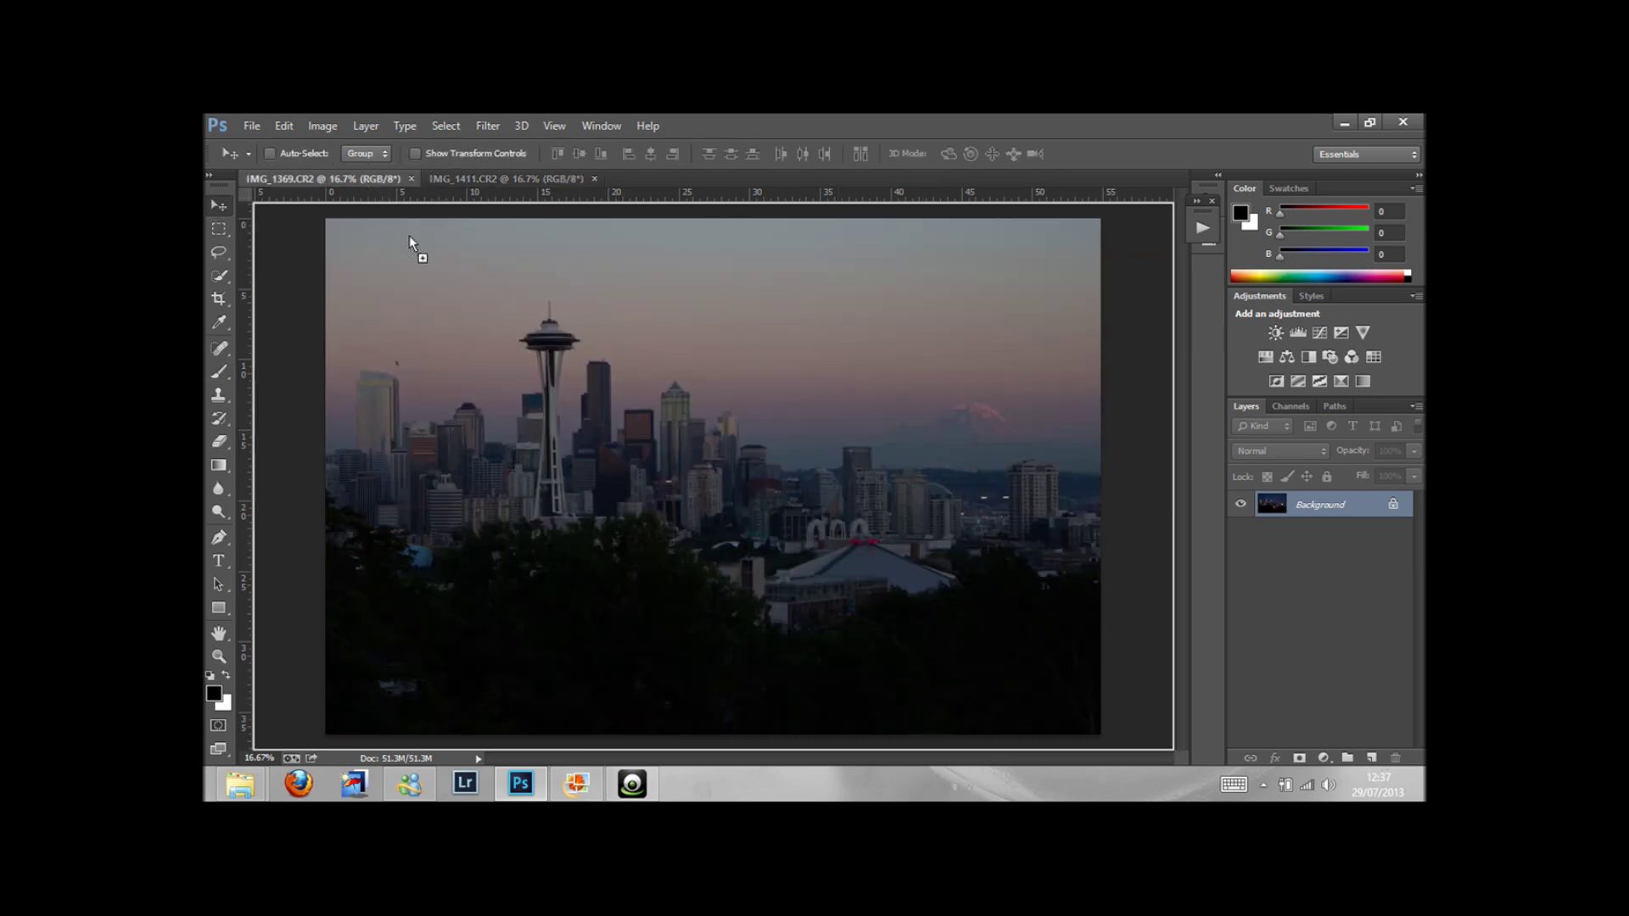
drag(593, 326, 631, 415)
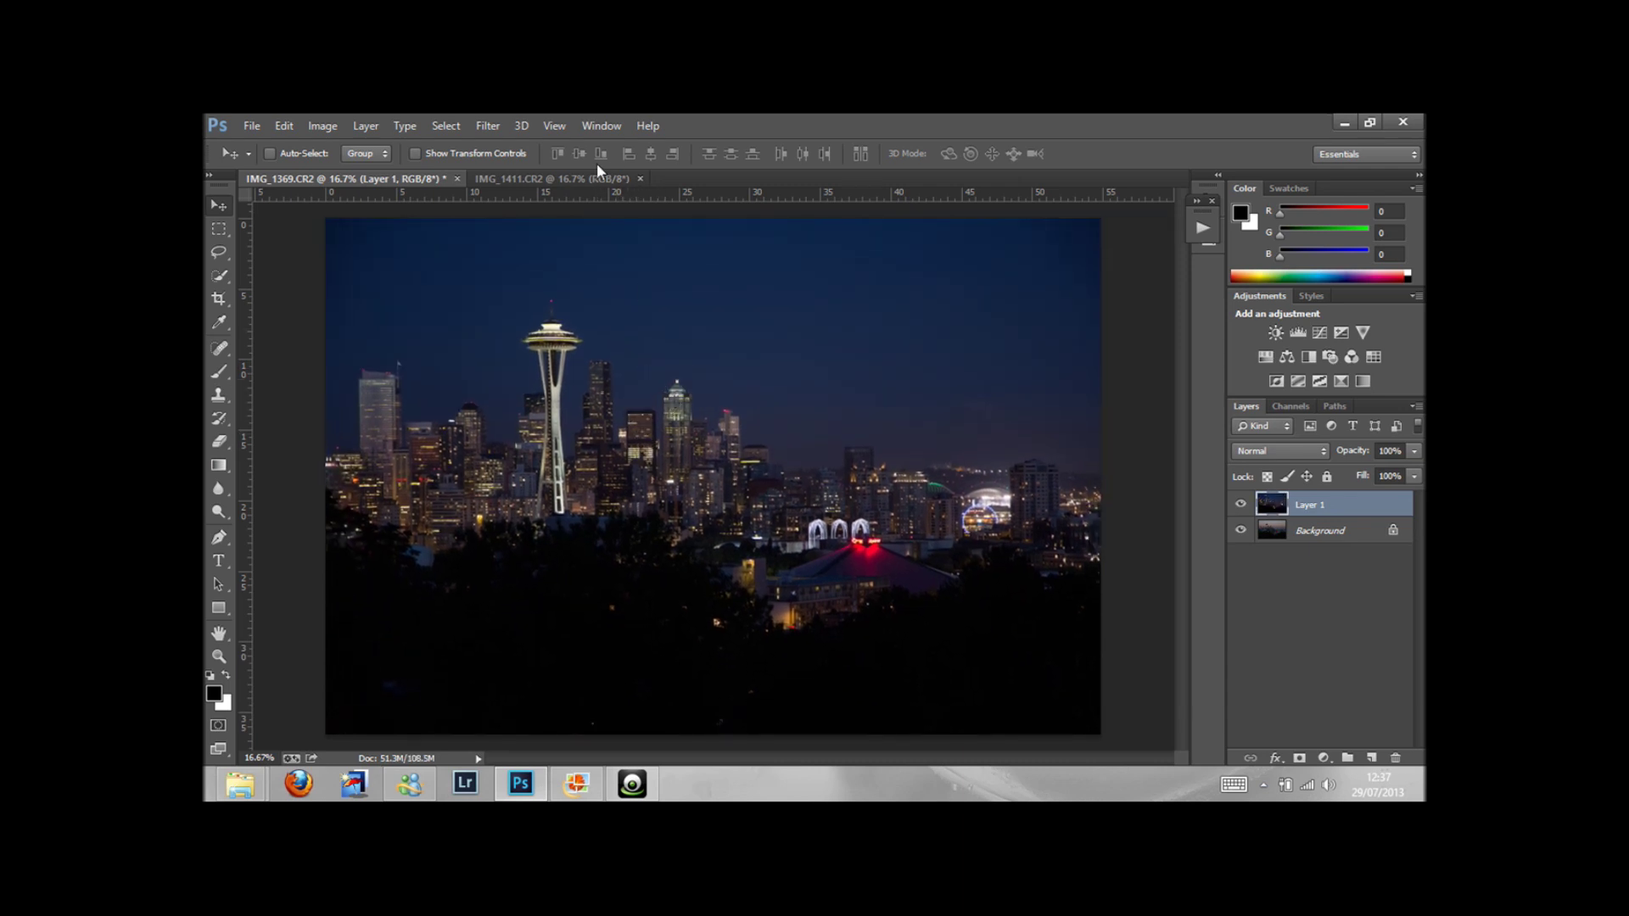
- Close the IMG_1411 document without saving
click(632, 179)
click(640, 179)
click(820, 384)
click(1240, 505)
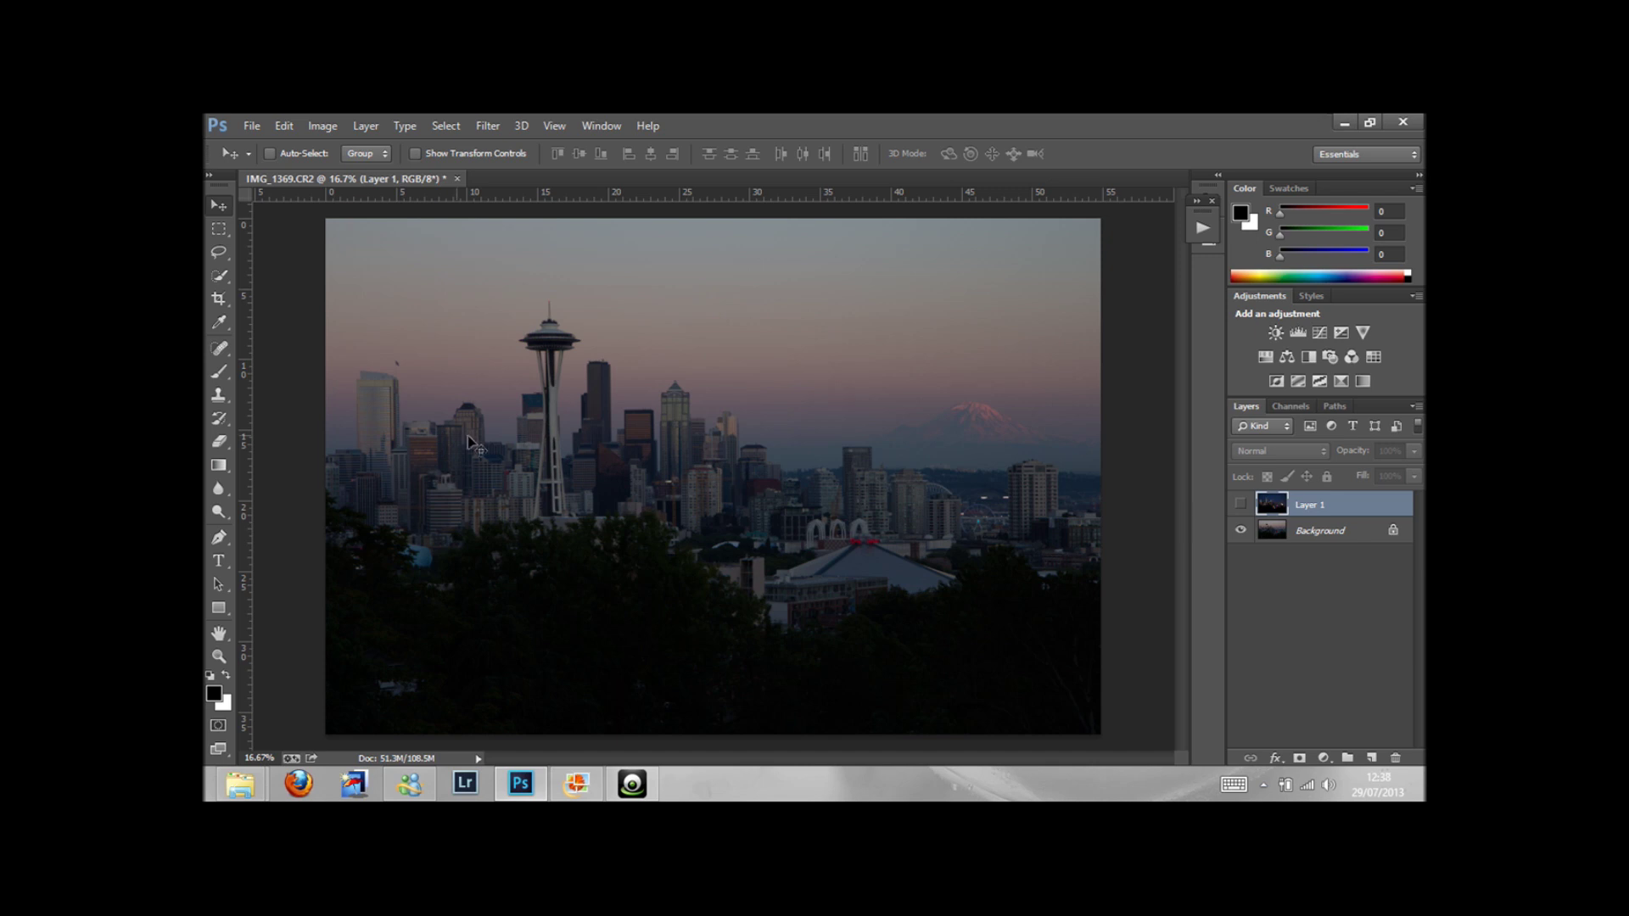
click(1241, 504)
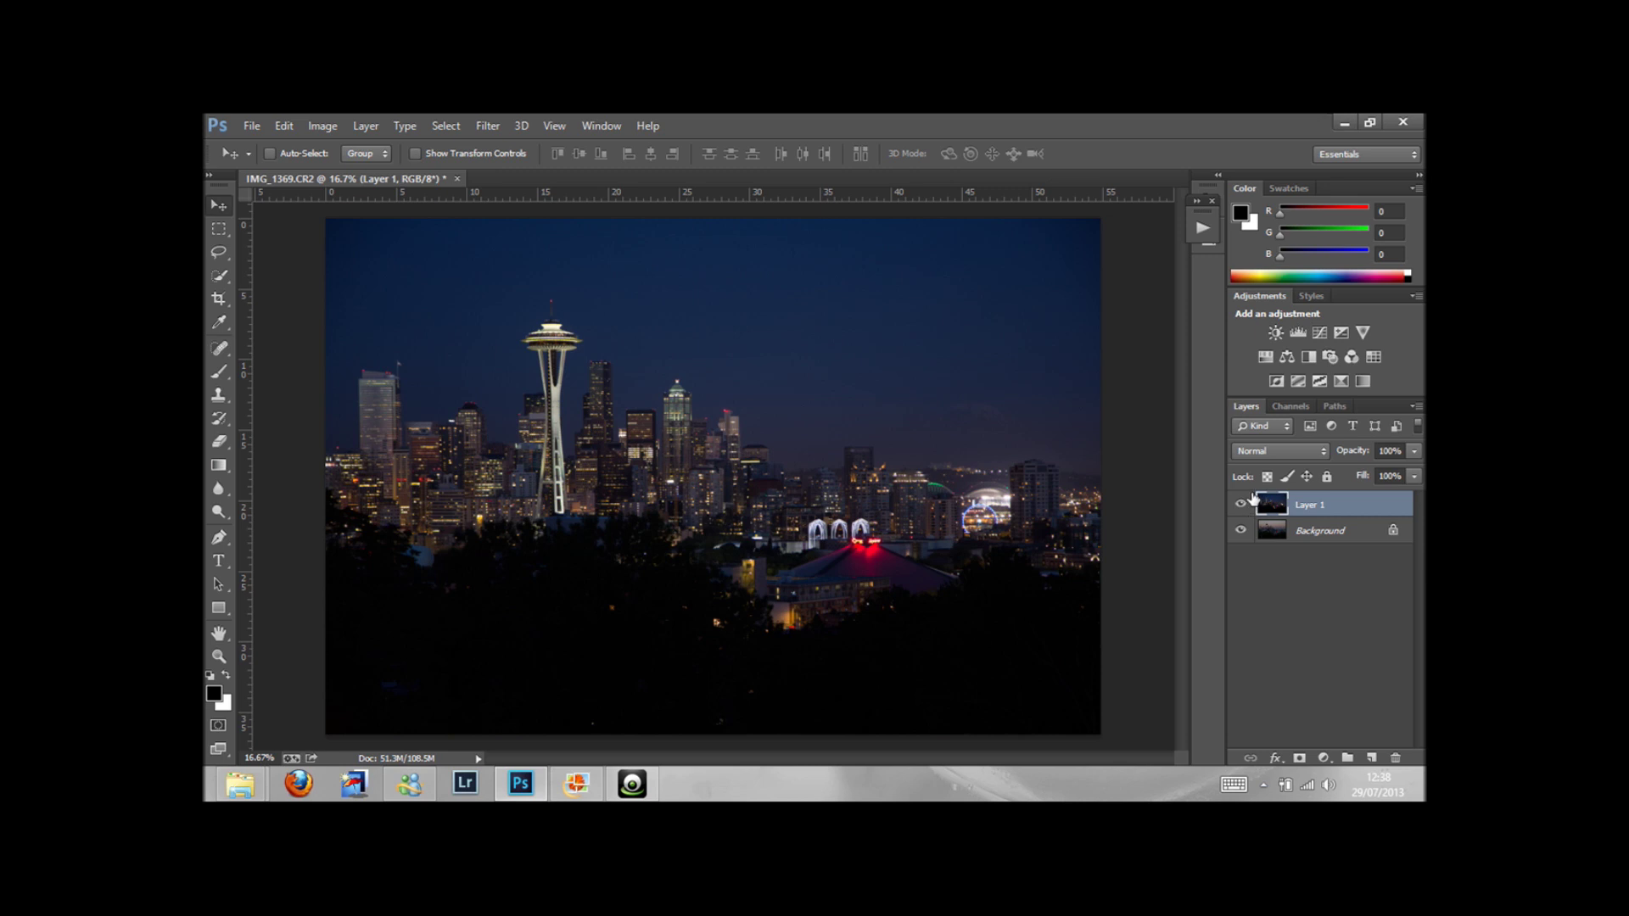
click(1242, 504)
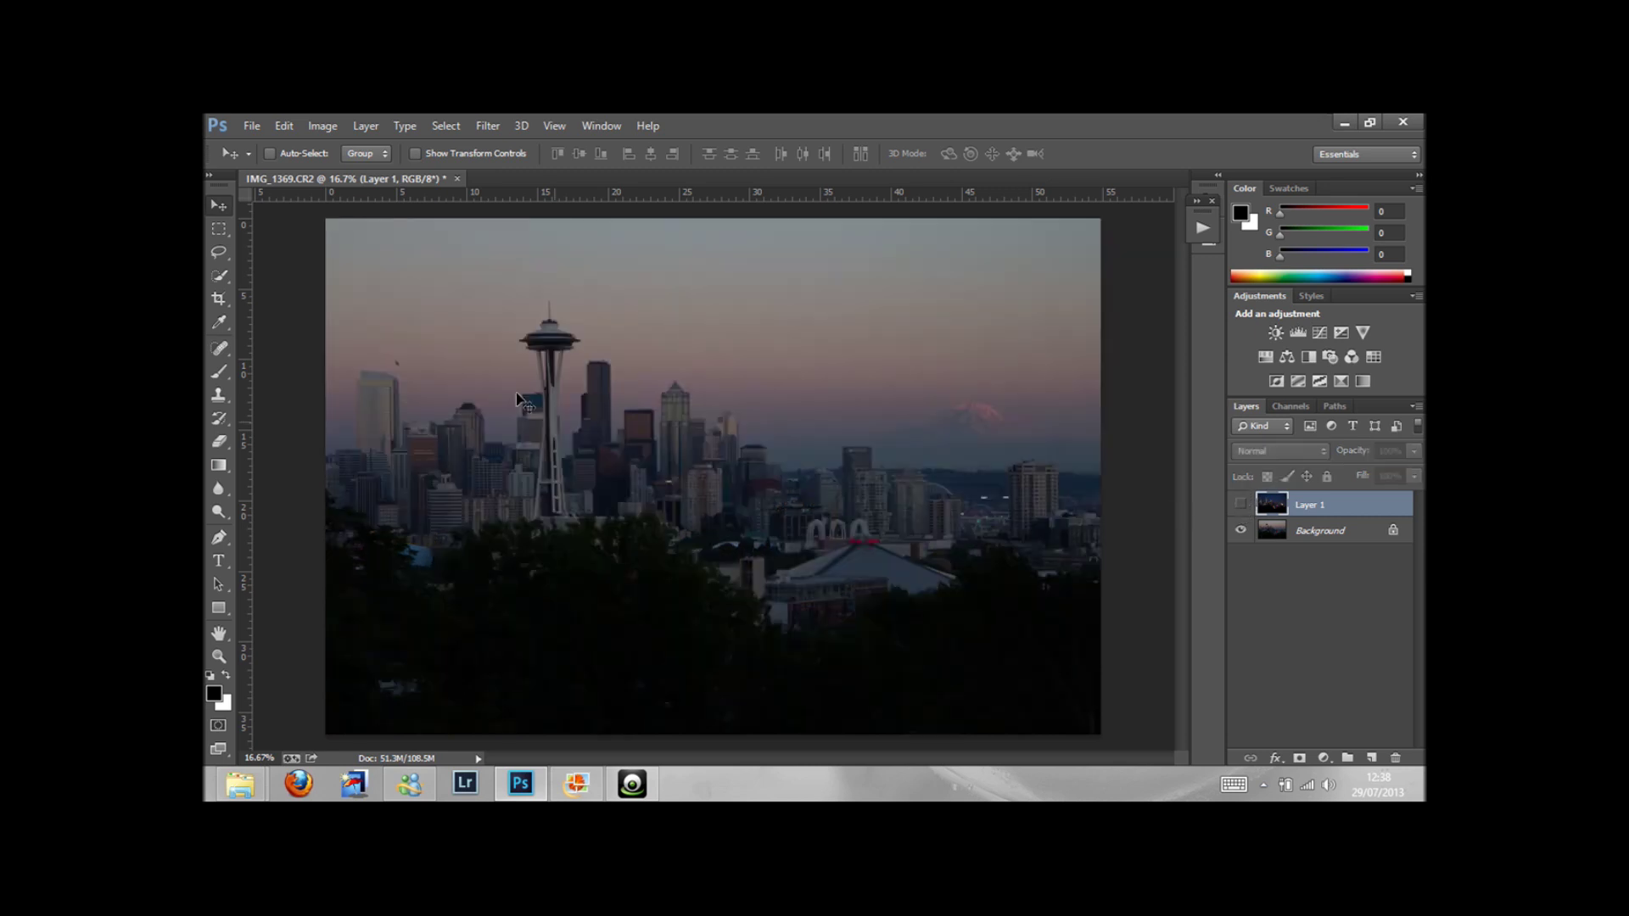
click(1242, 504)
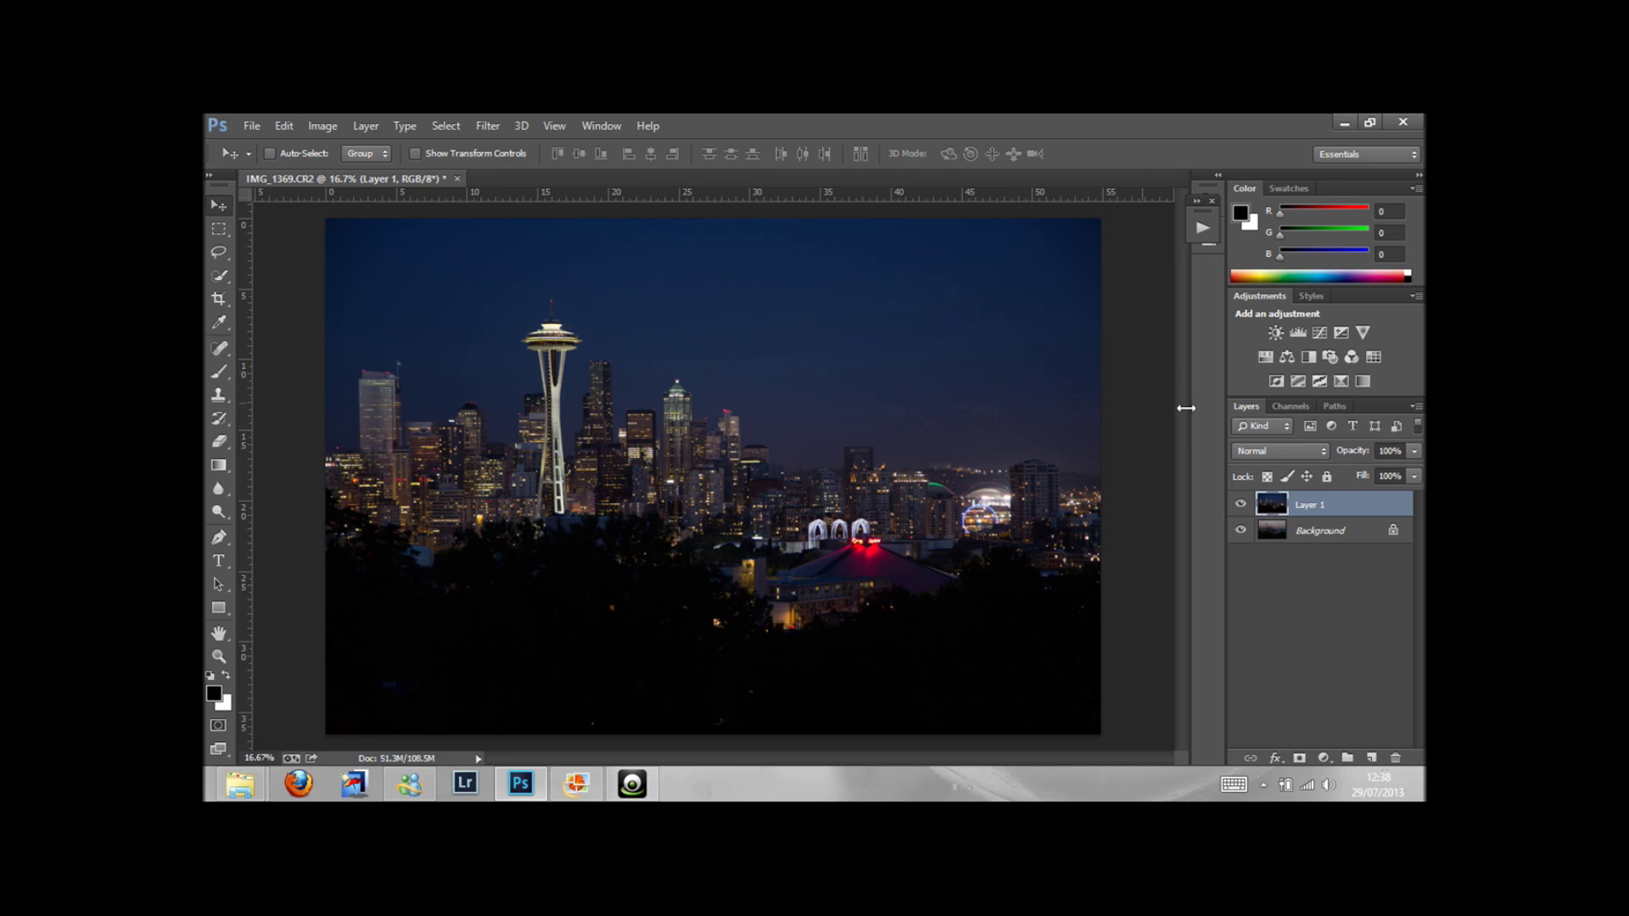
- Set Layer 1 to Difference blending and zoom in to check its alignment with the Background
click(1285, 456)
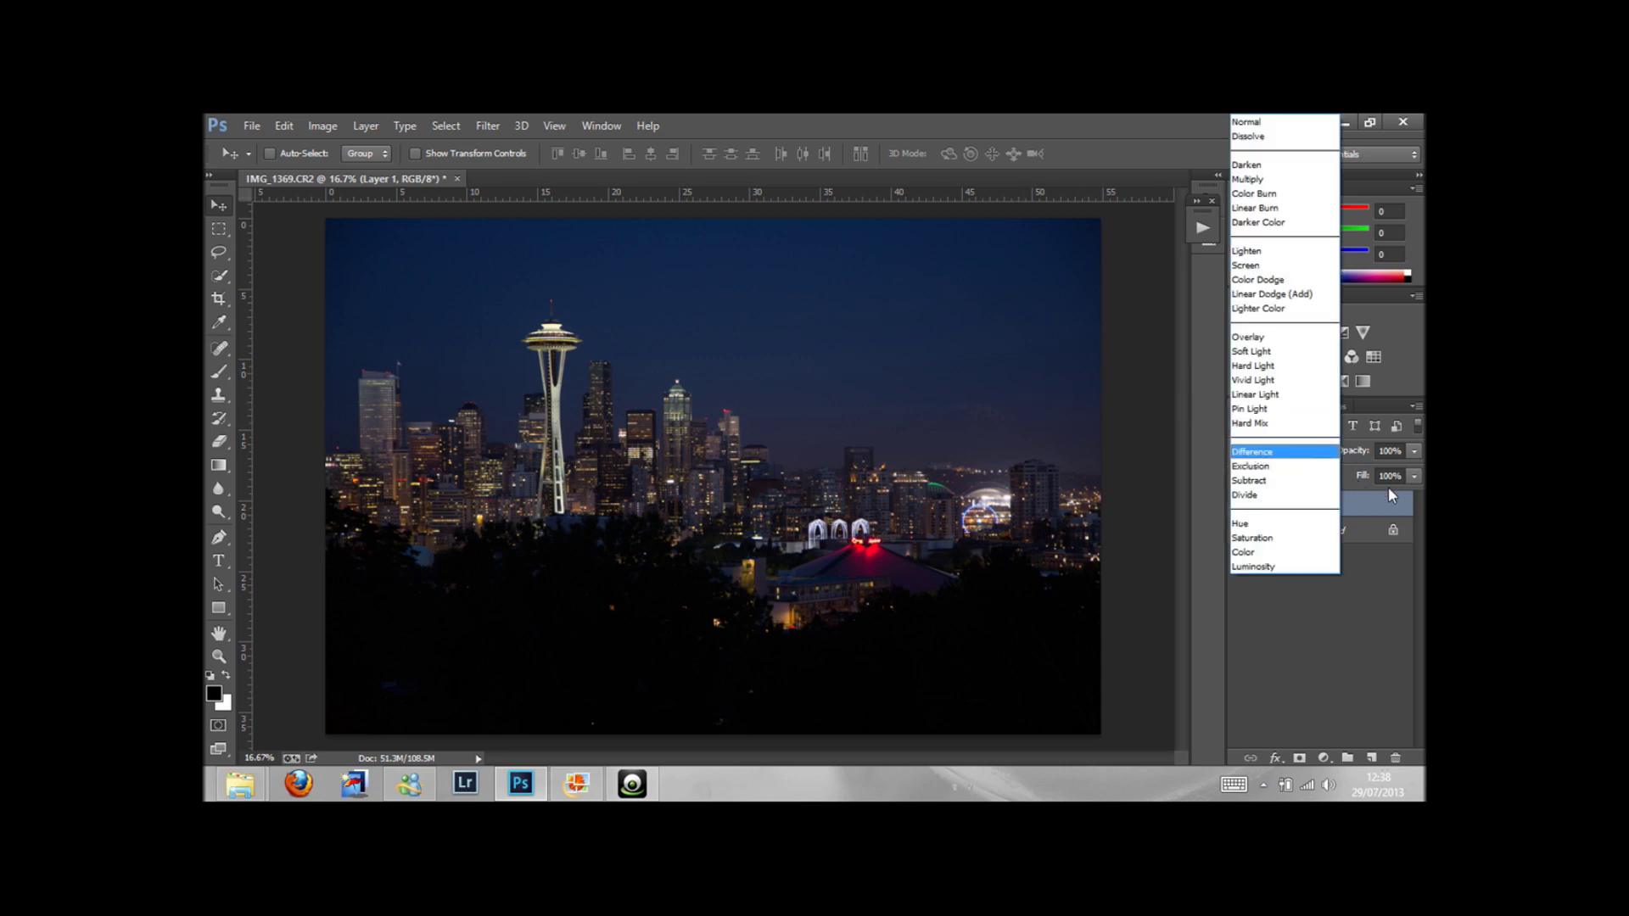
click(1398, 389)
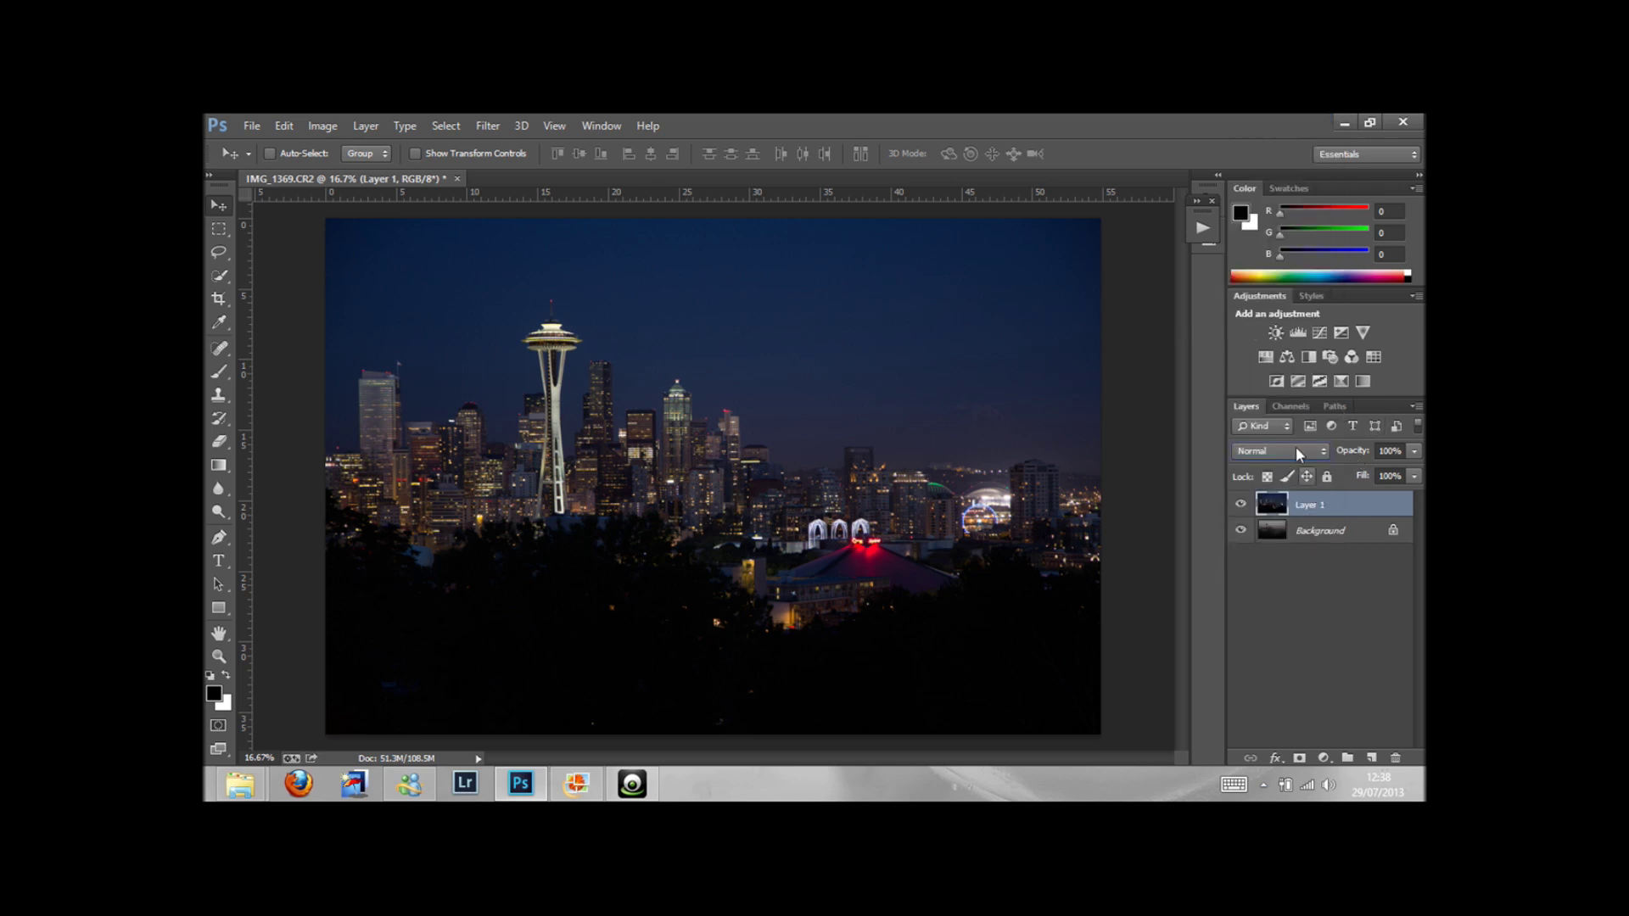
click(1294, 451)
click(1283, 456)
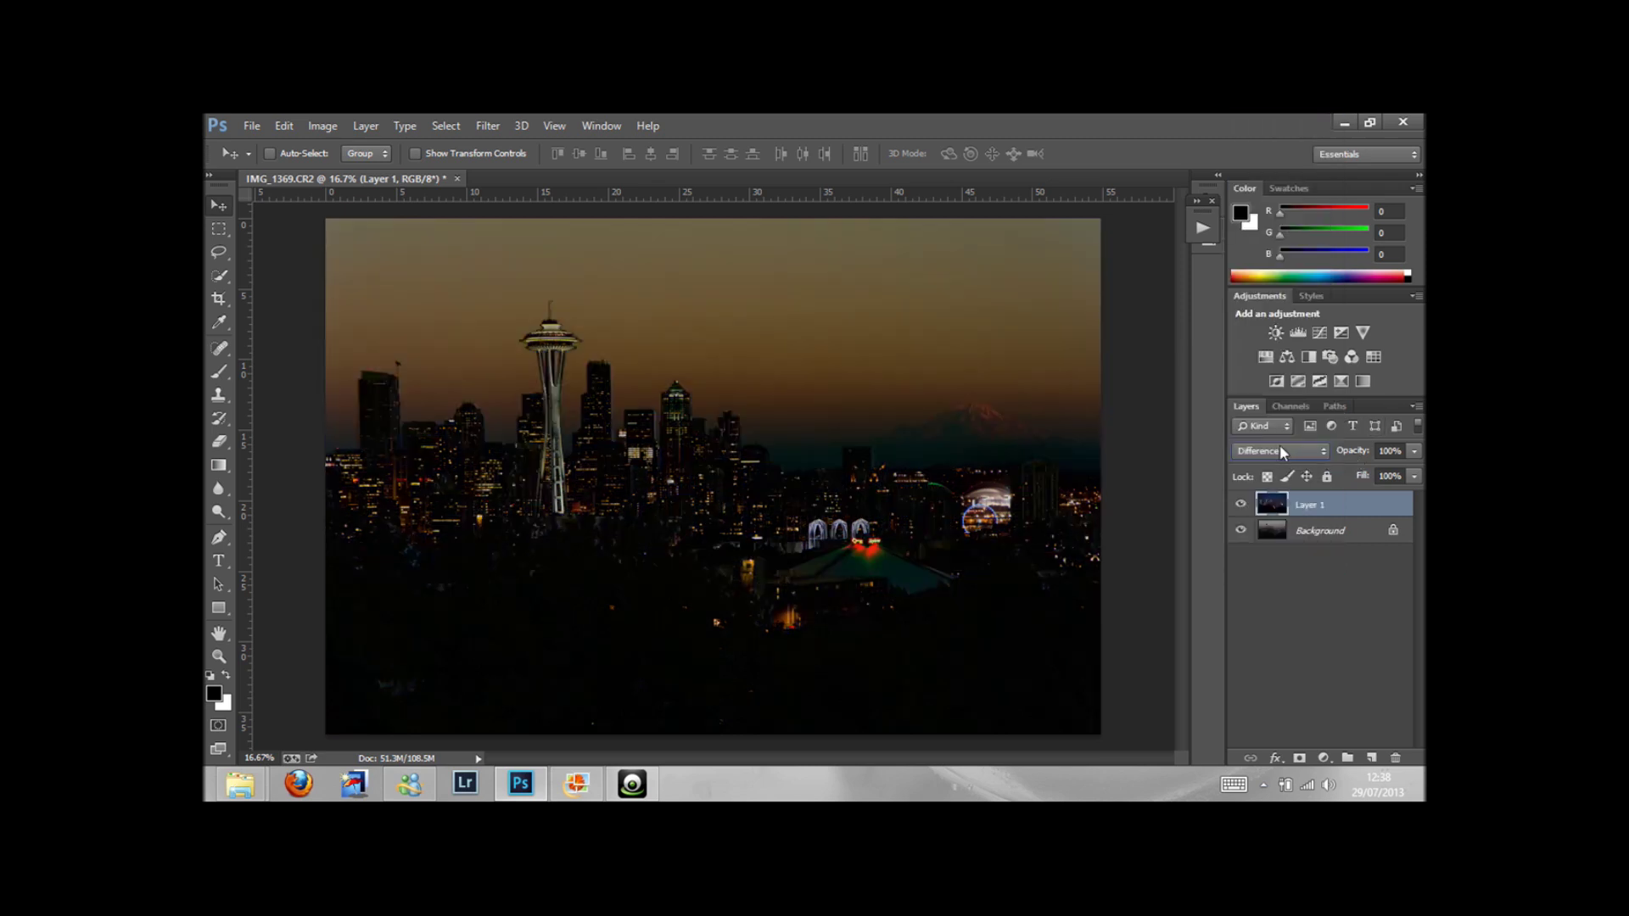
click(218, 656)
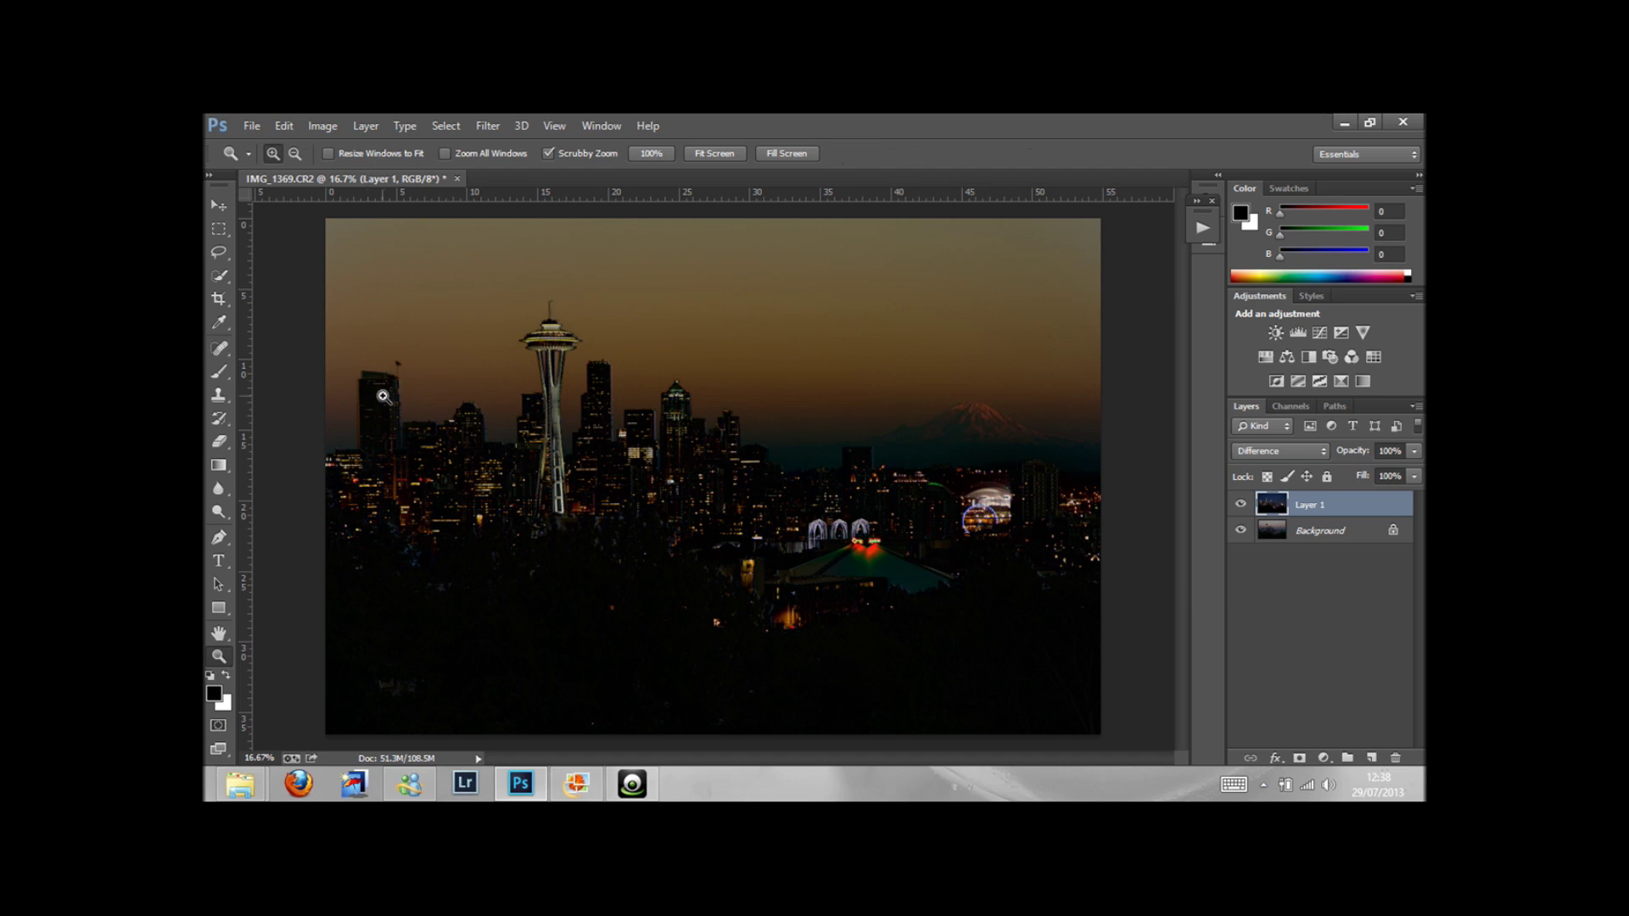
drag(386, 399, 517, 462)
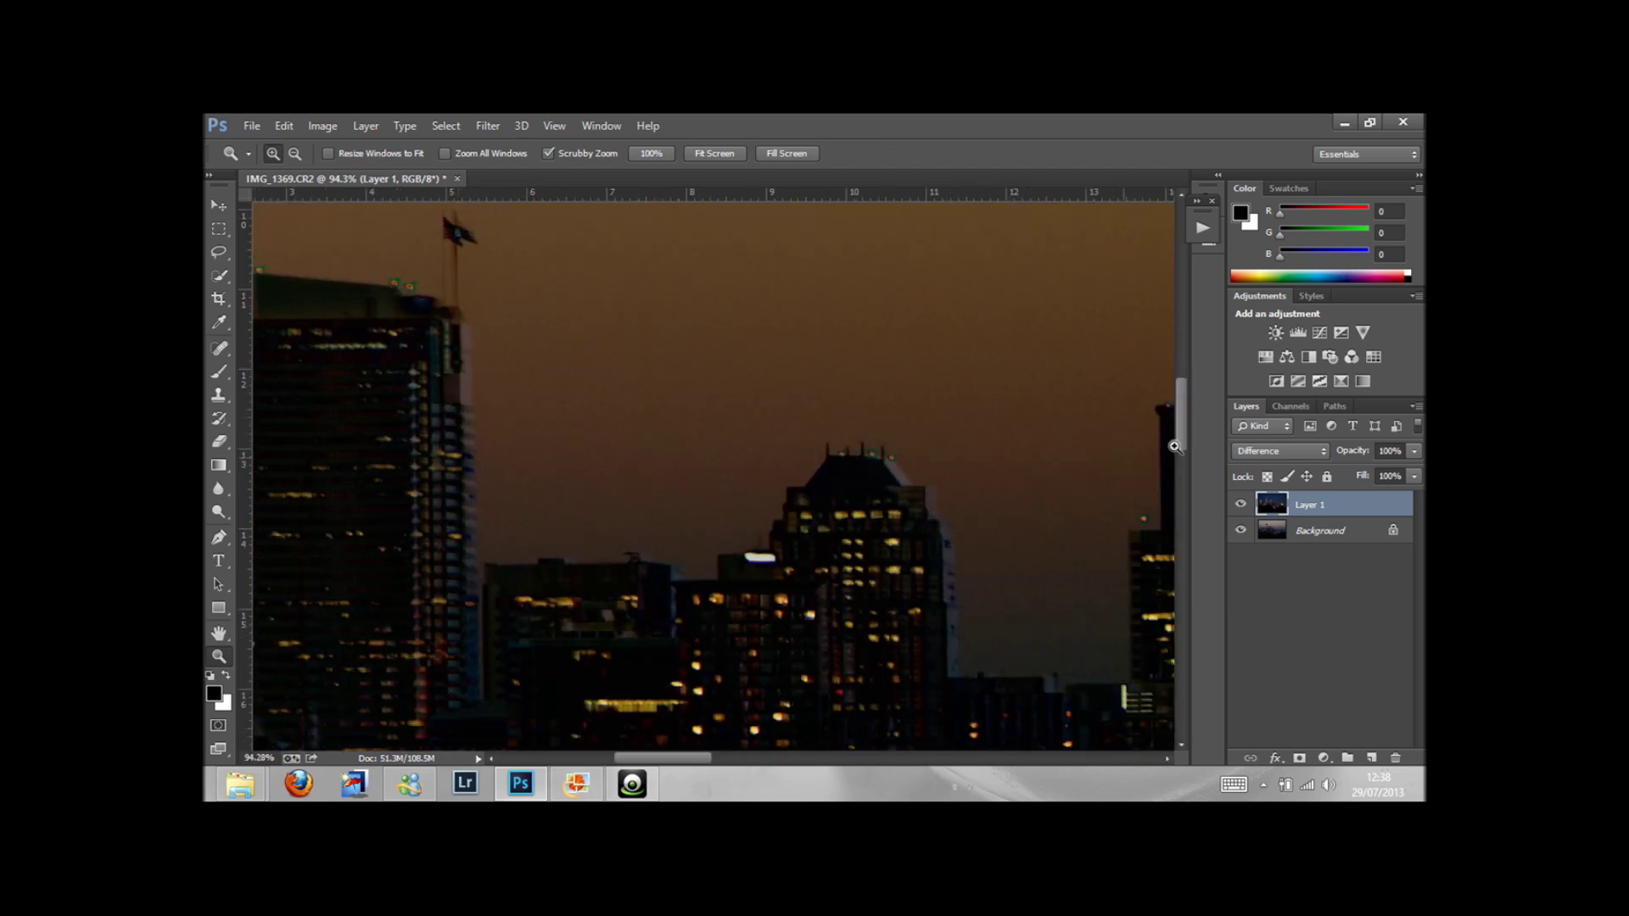
- Return Layer 1 to Normal, fit the image on screen, and select both layers
click(1264, 456)
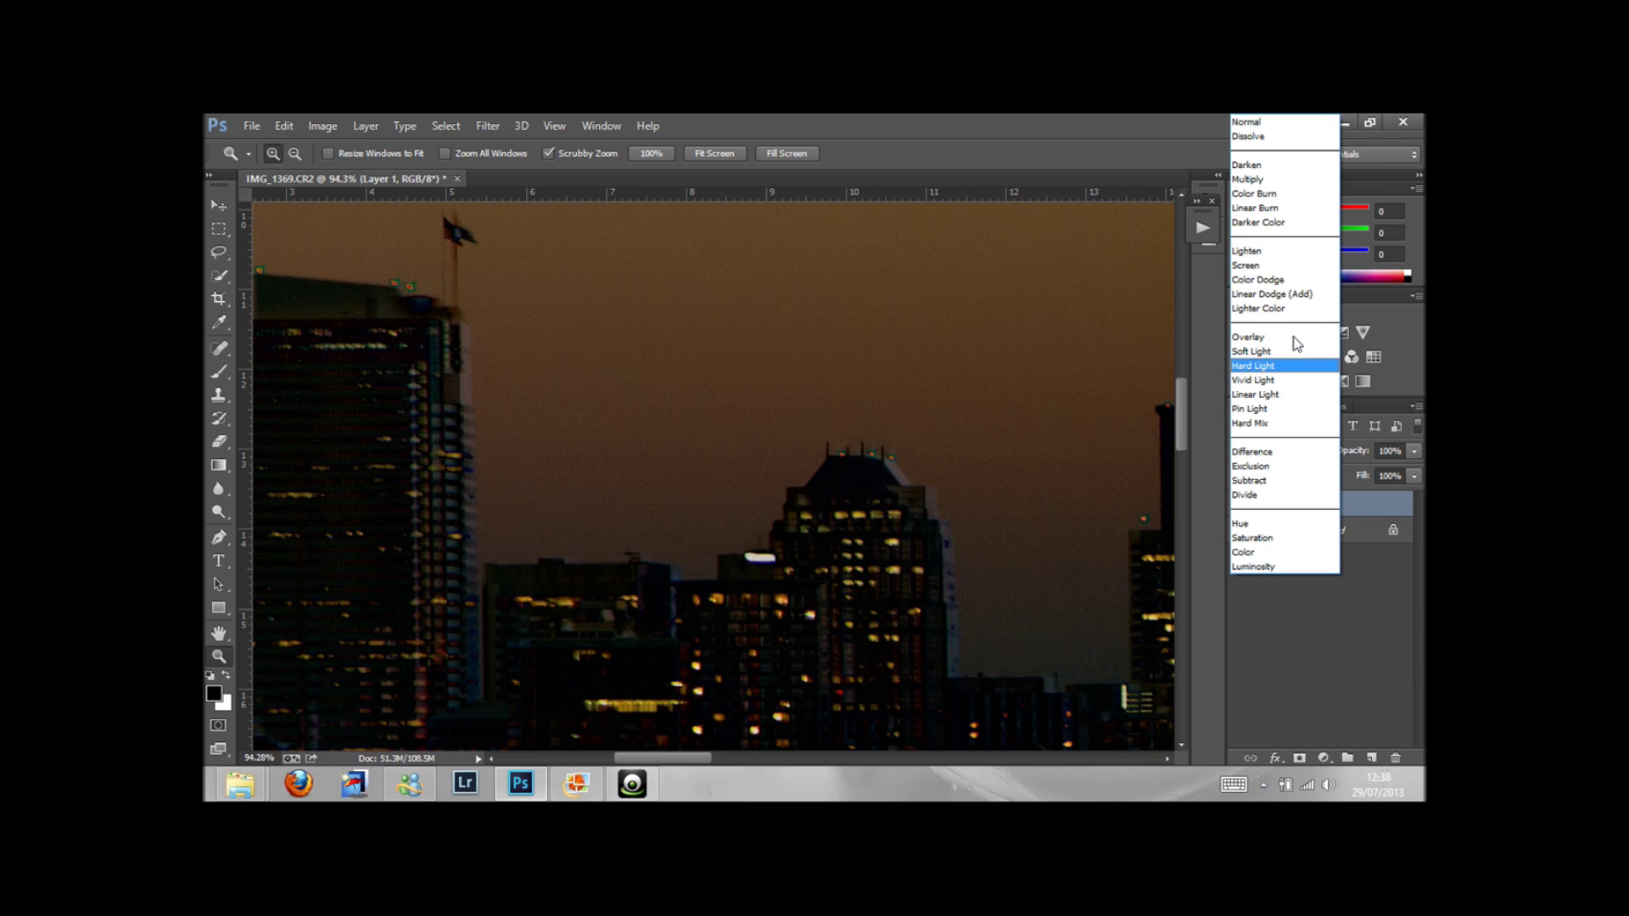
click(1266, 121)
click(723, 154)
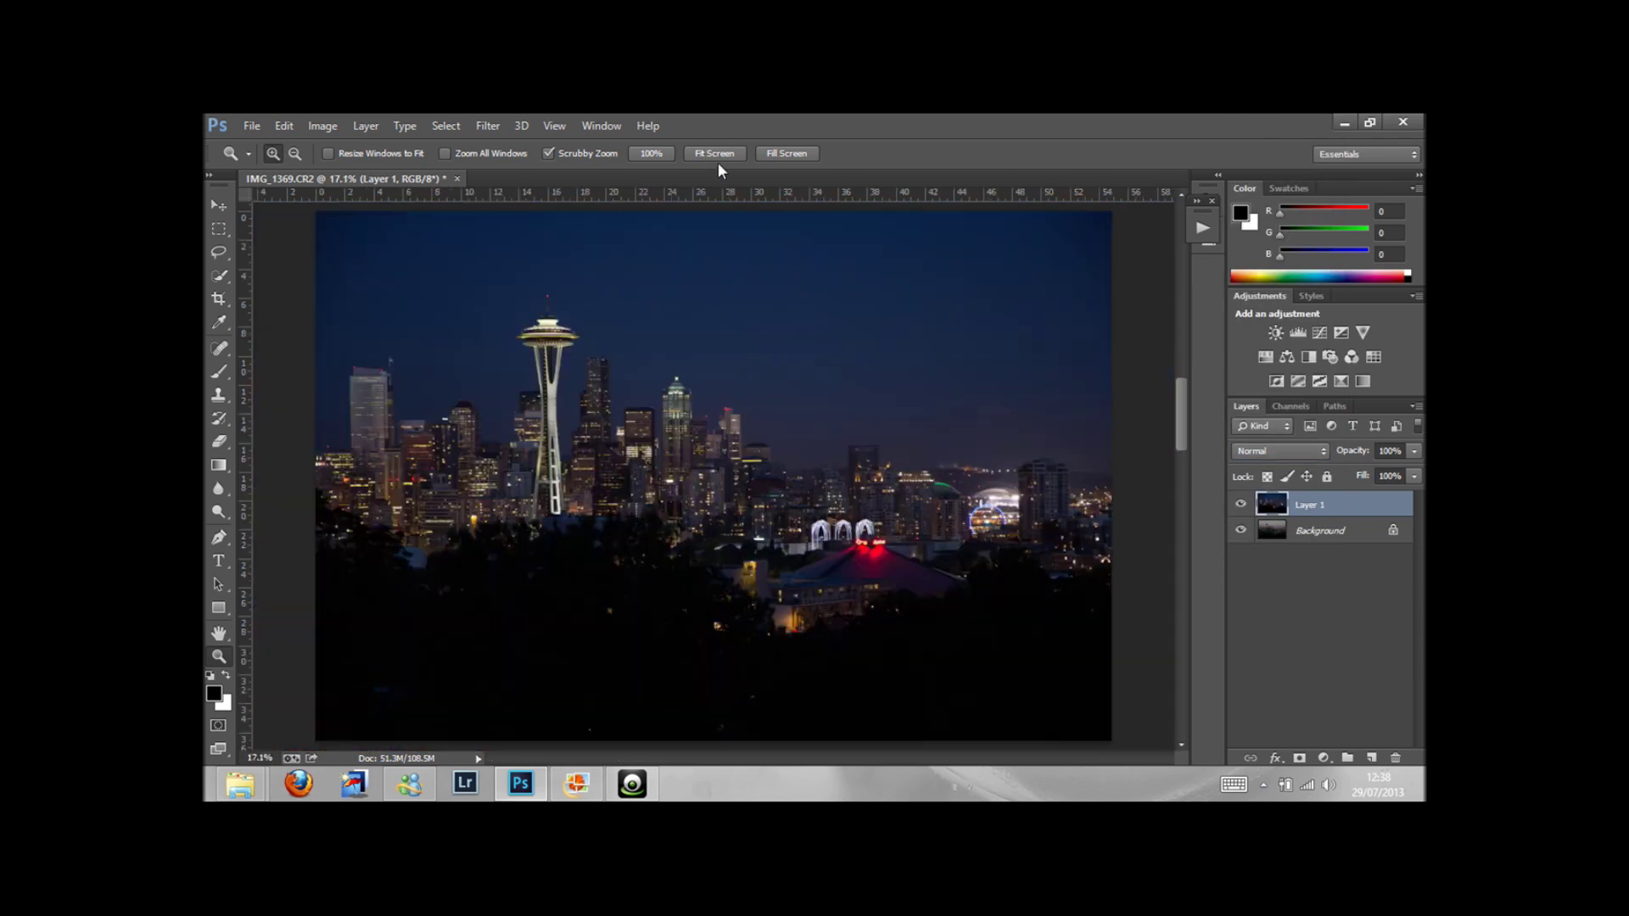
shift+click(1332, 543)
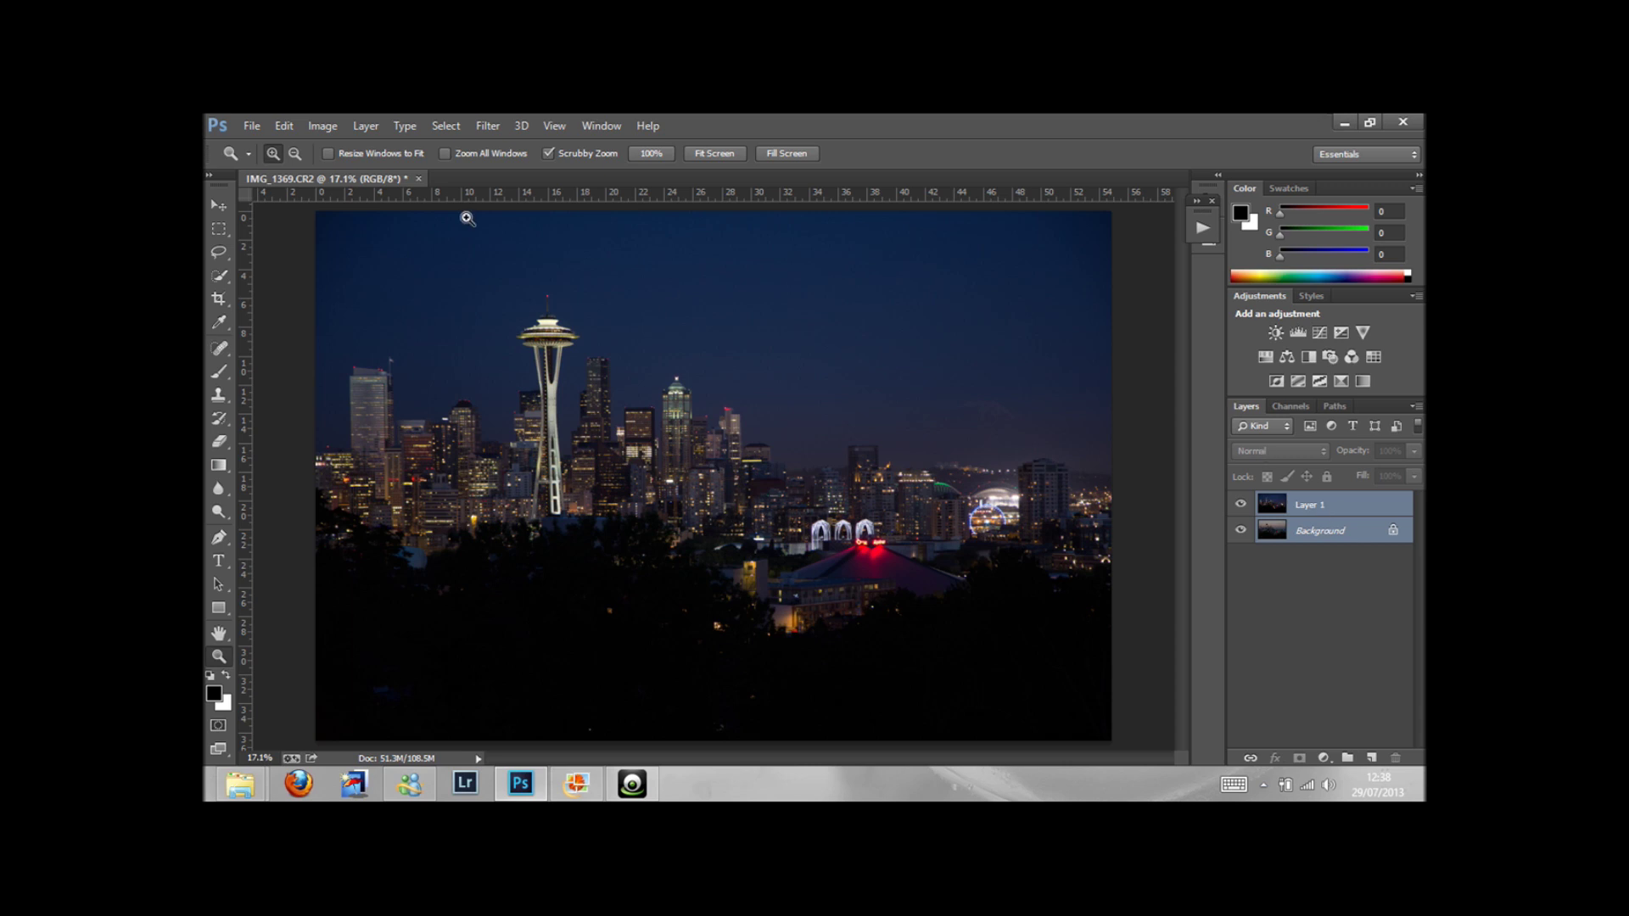
- Run Edit > Auto-Align Layers on the two layers with Auto projection
click(286, 127)
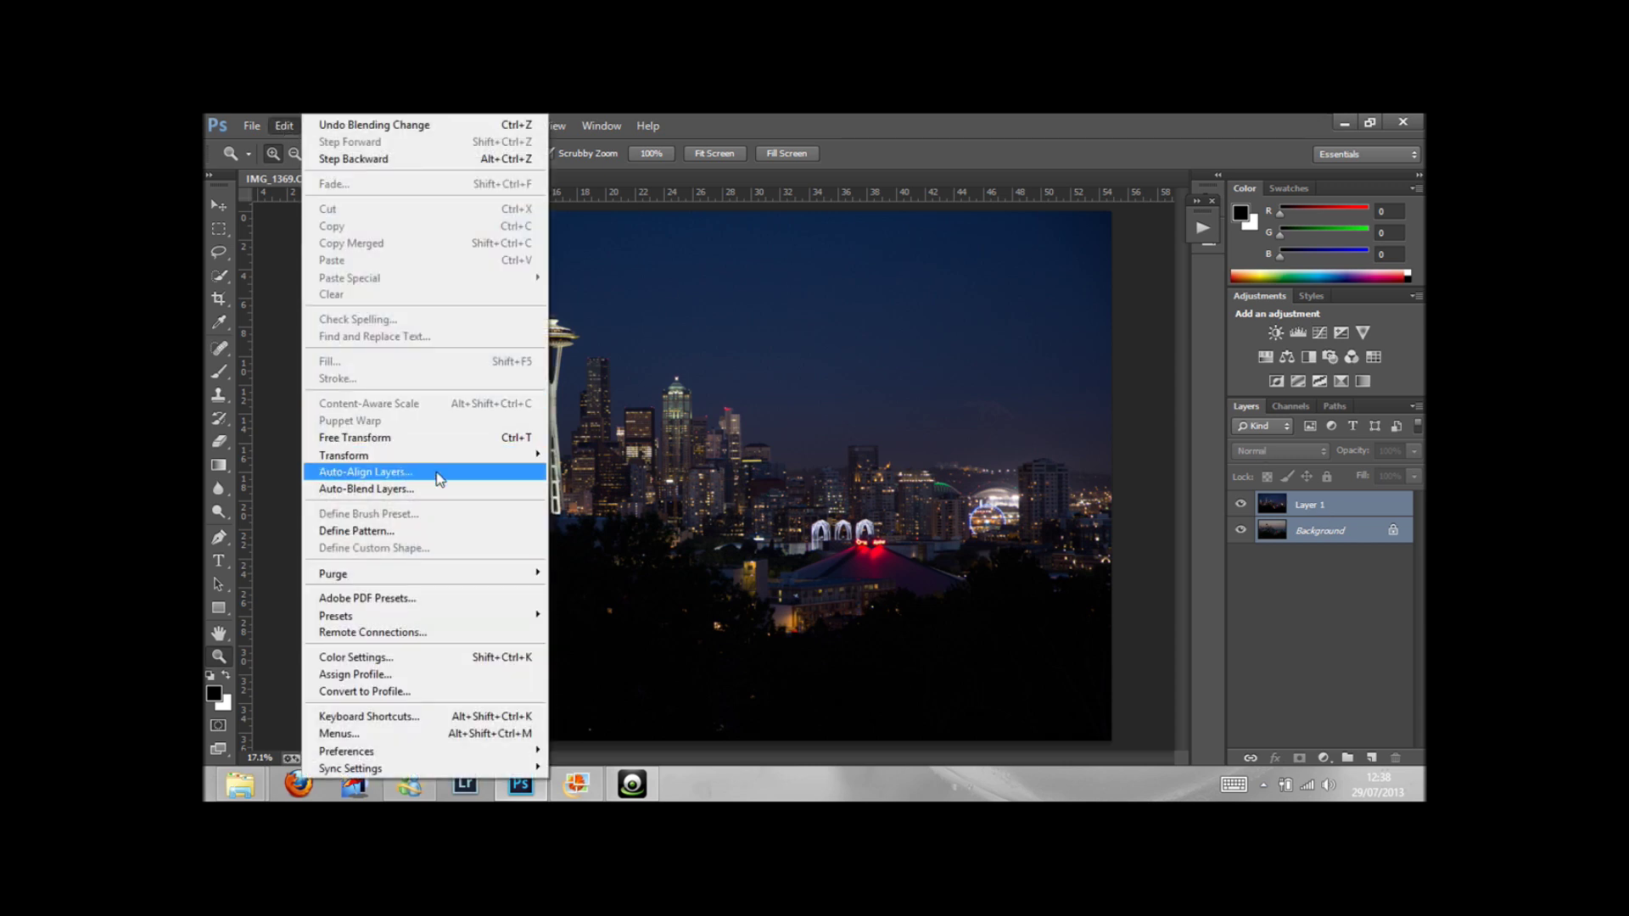
click(472, 474)
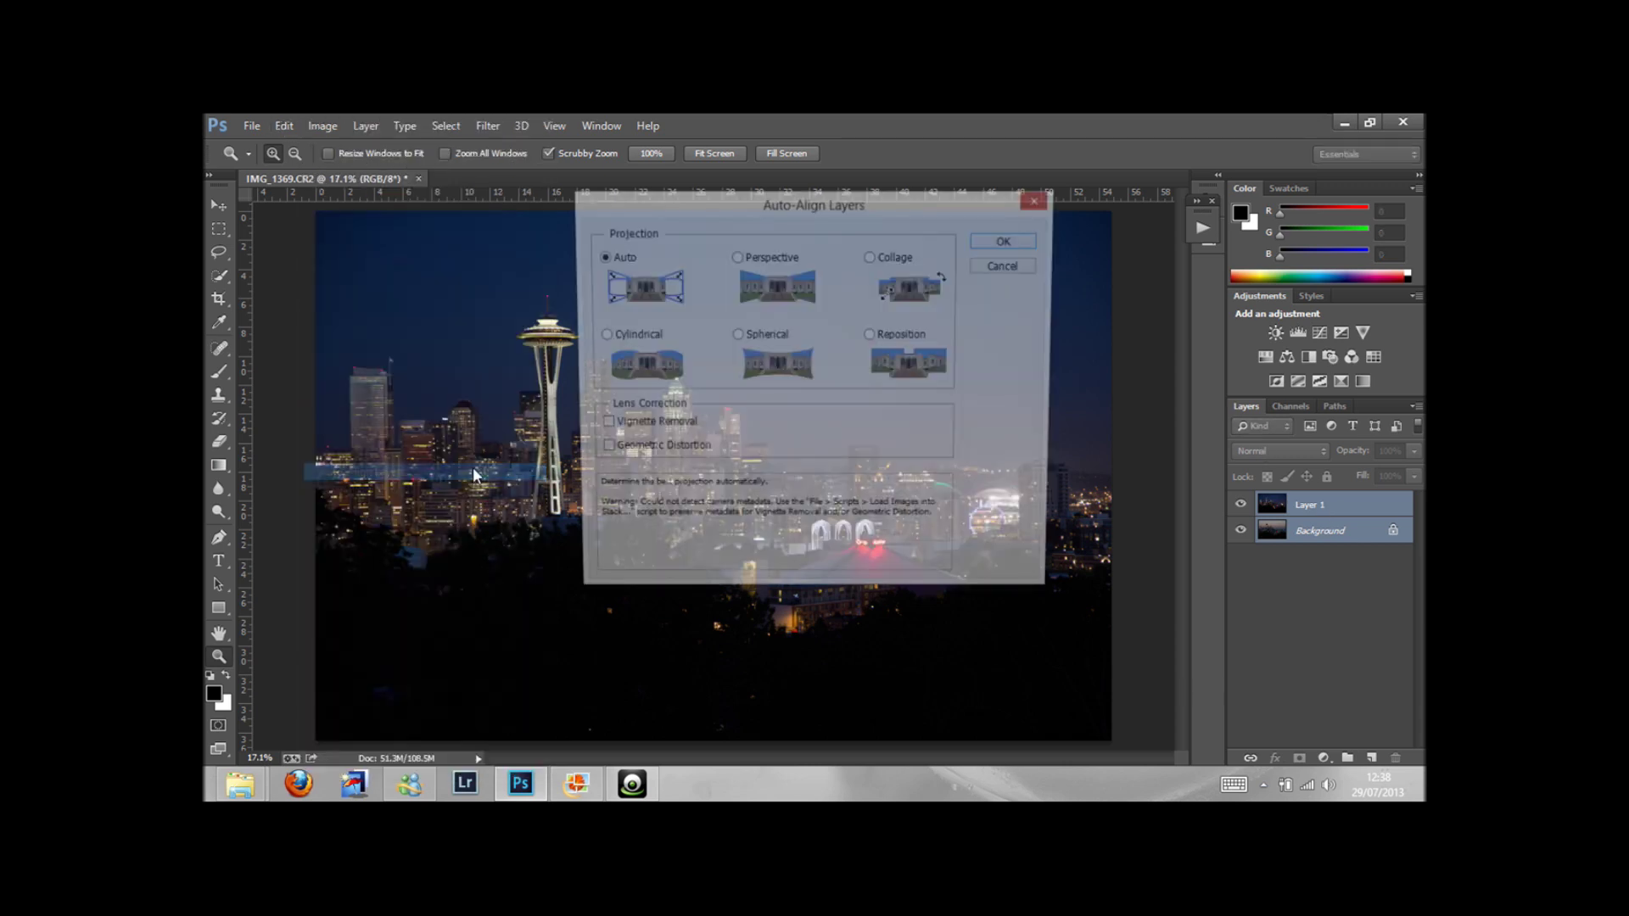
click(1005, 242)
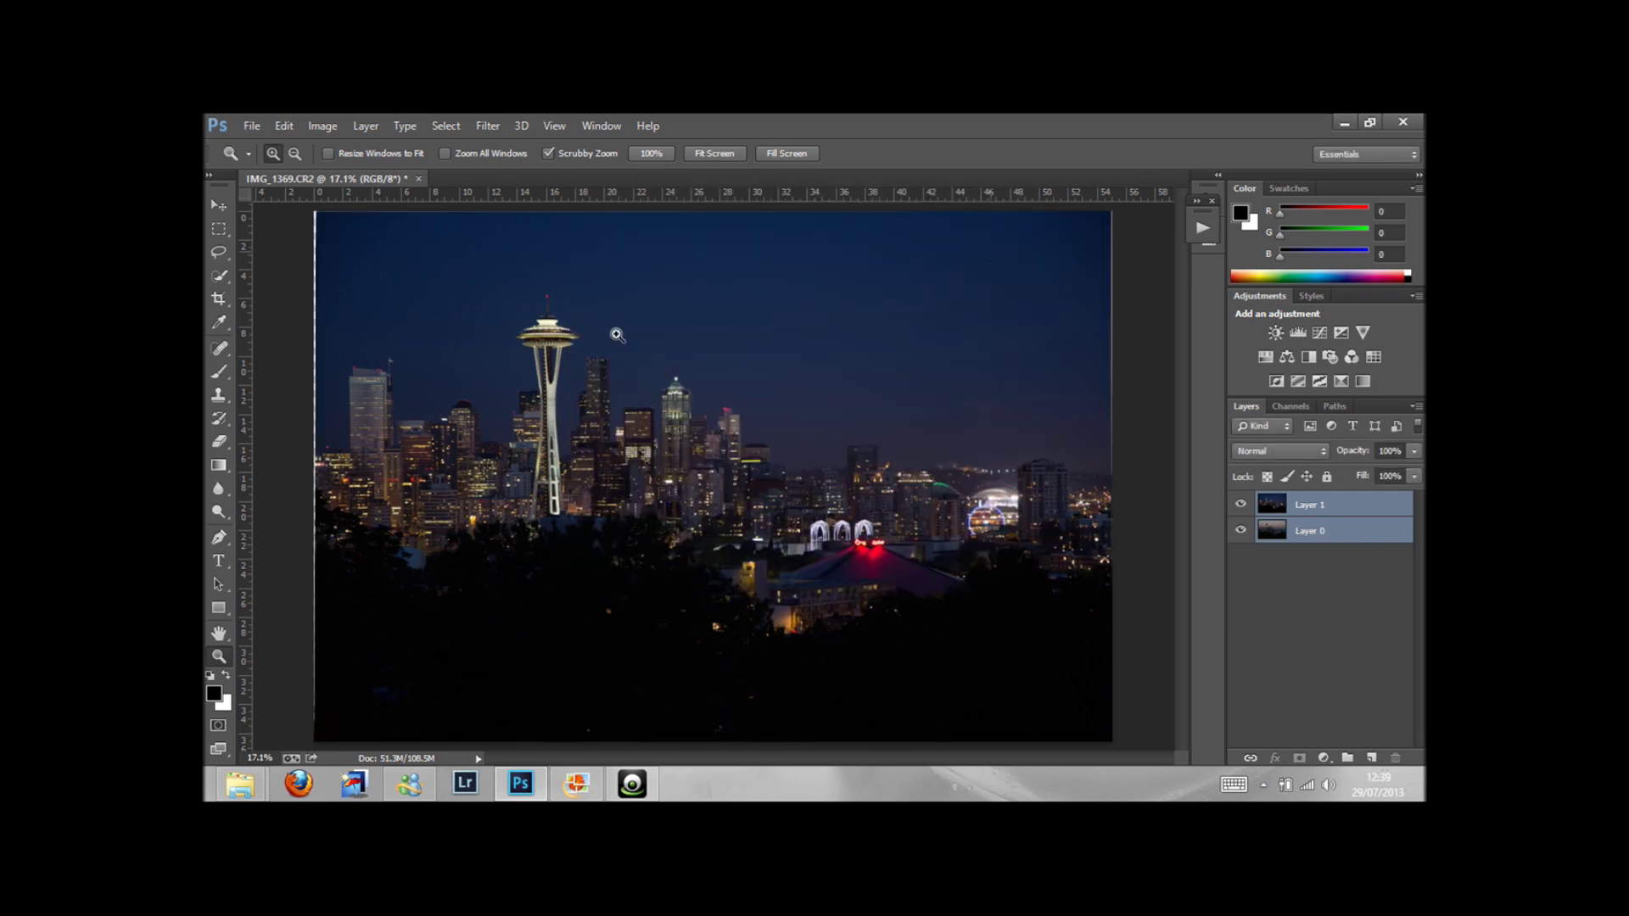
click(1324, 507)
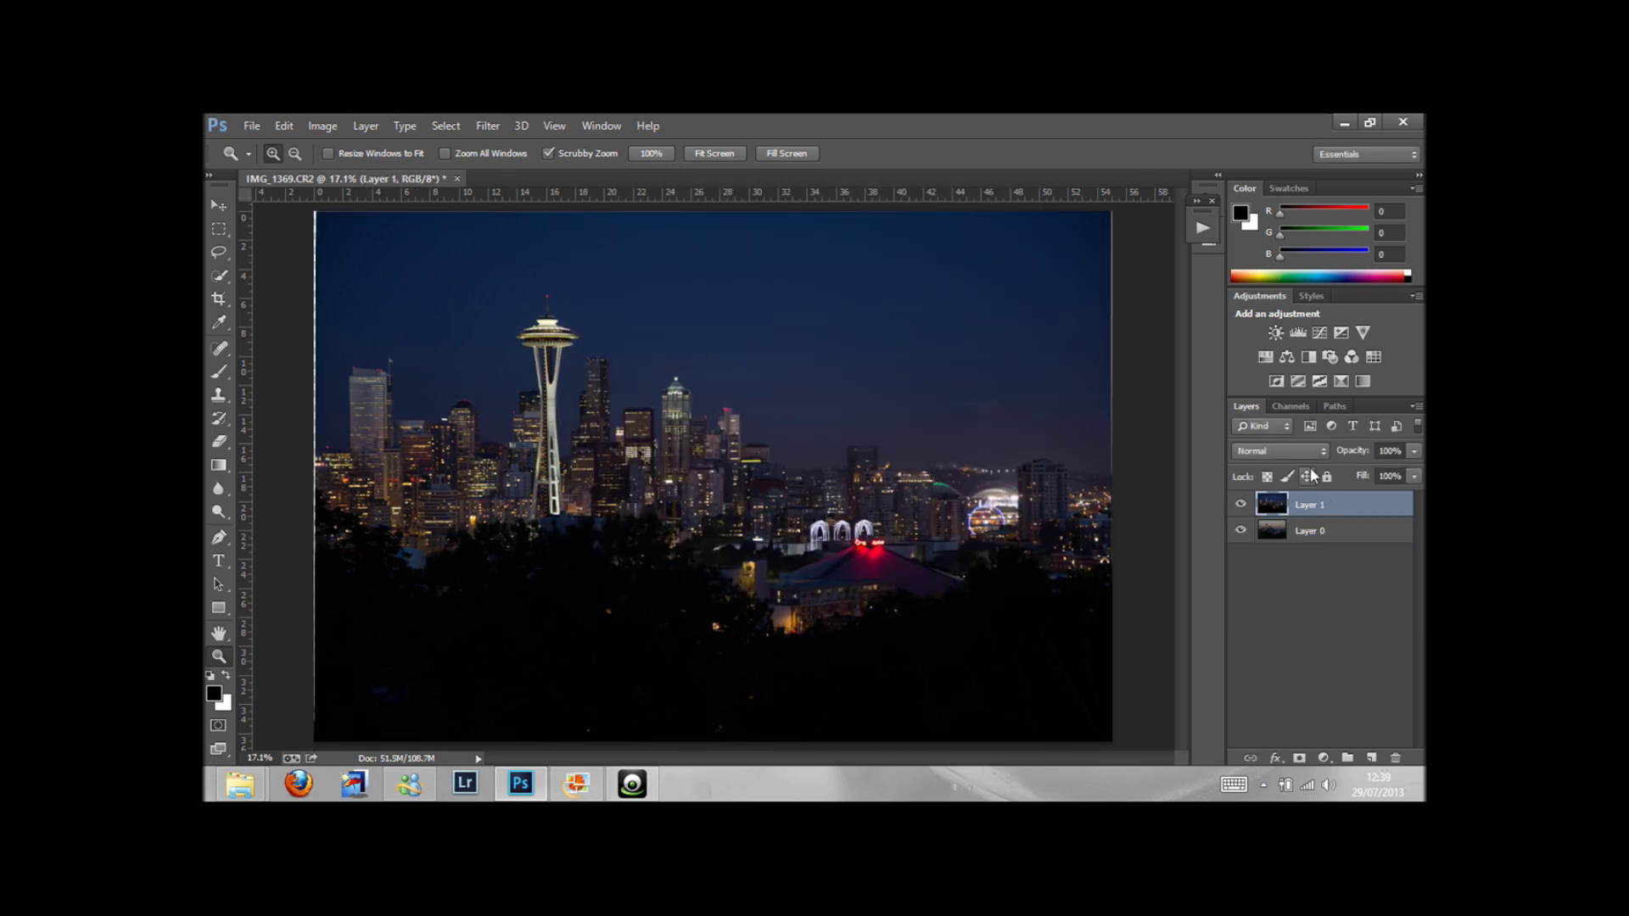
click(1294, 452)
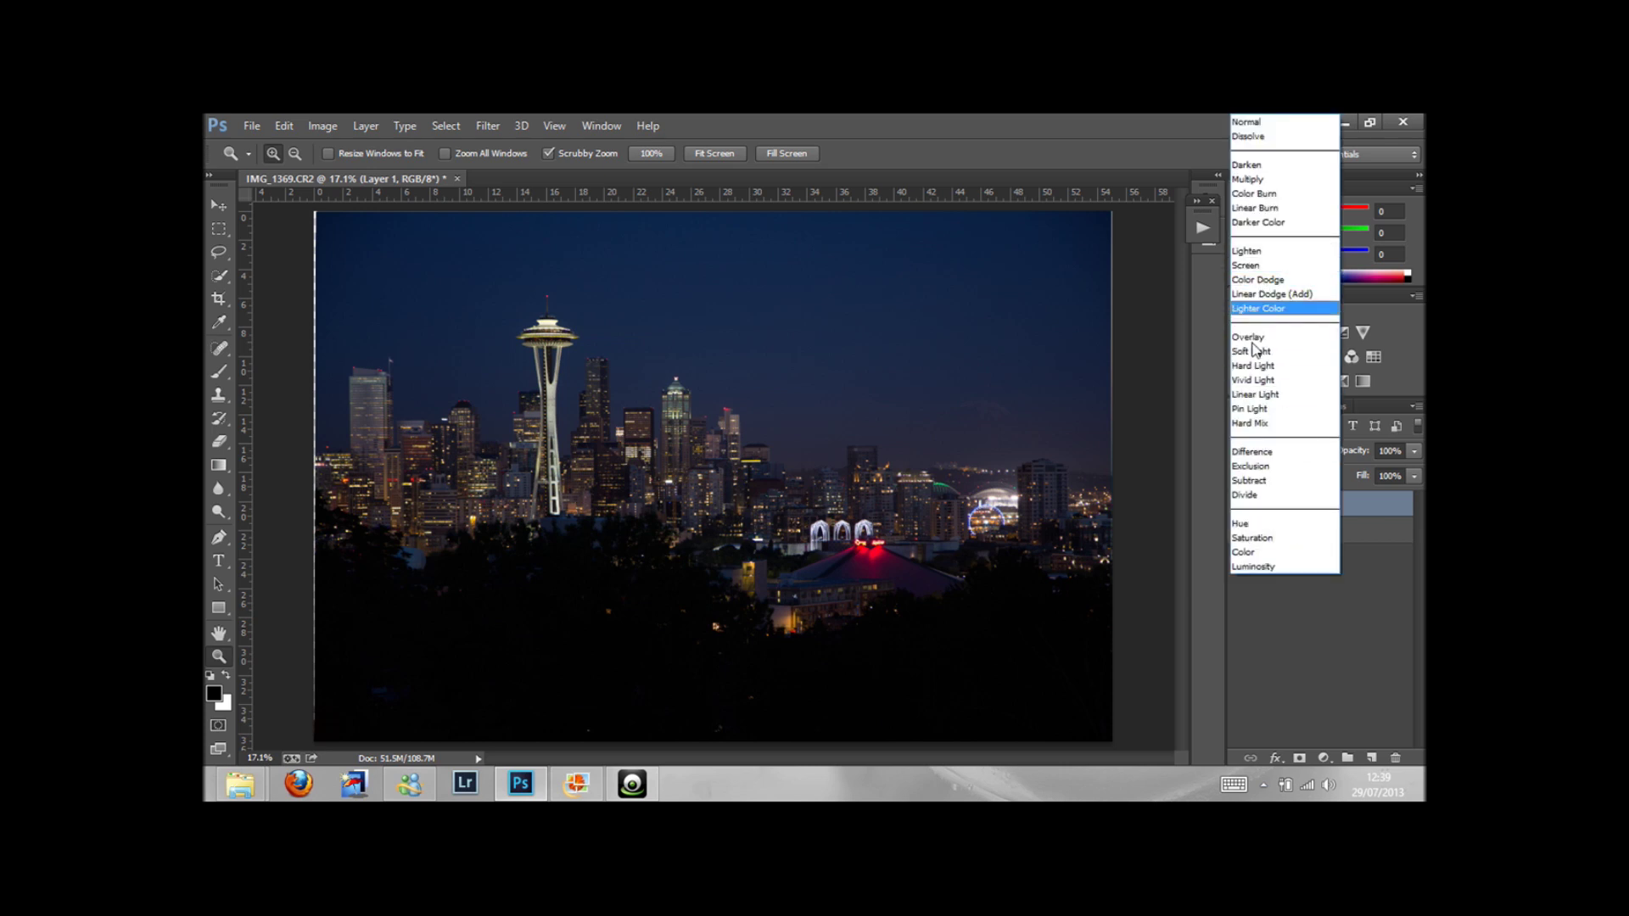
click(1256, 452)
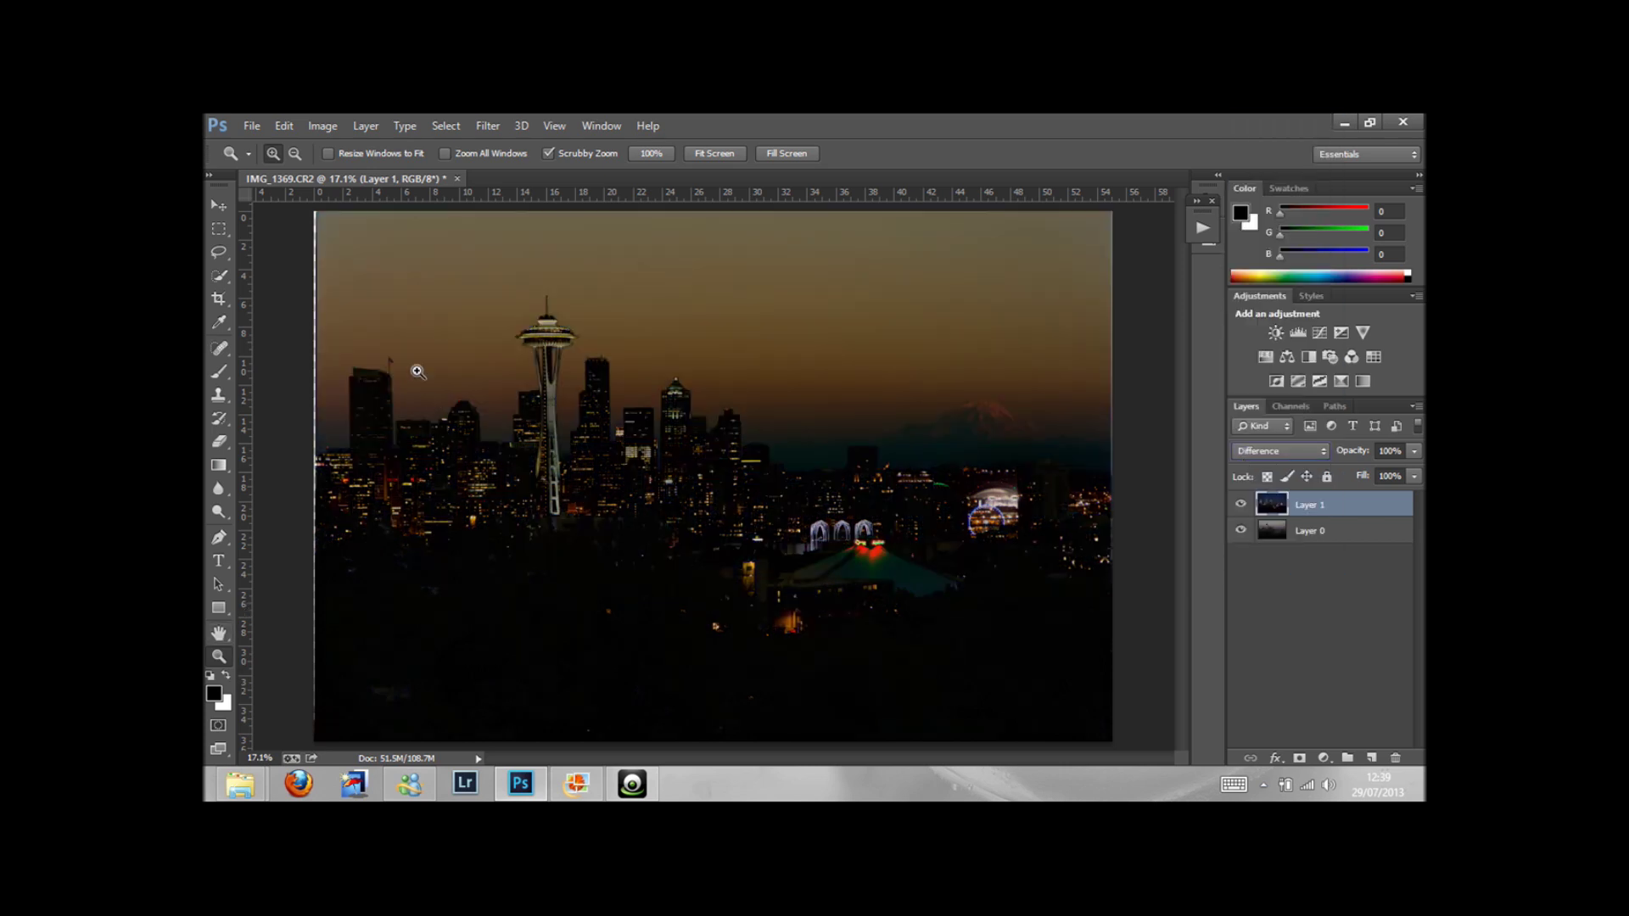
drag(416, 397, 552, 473)
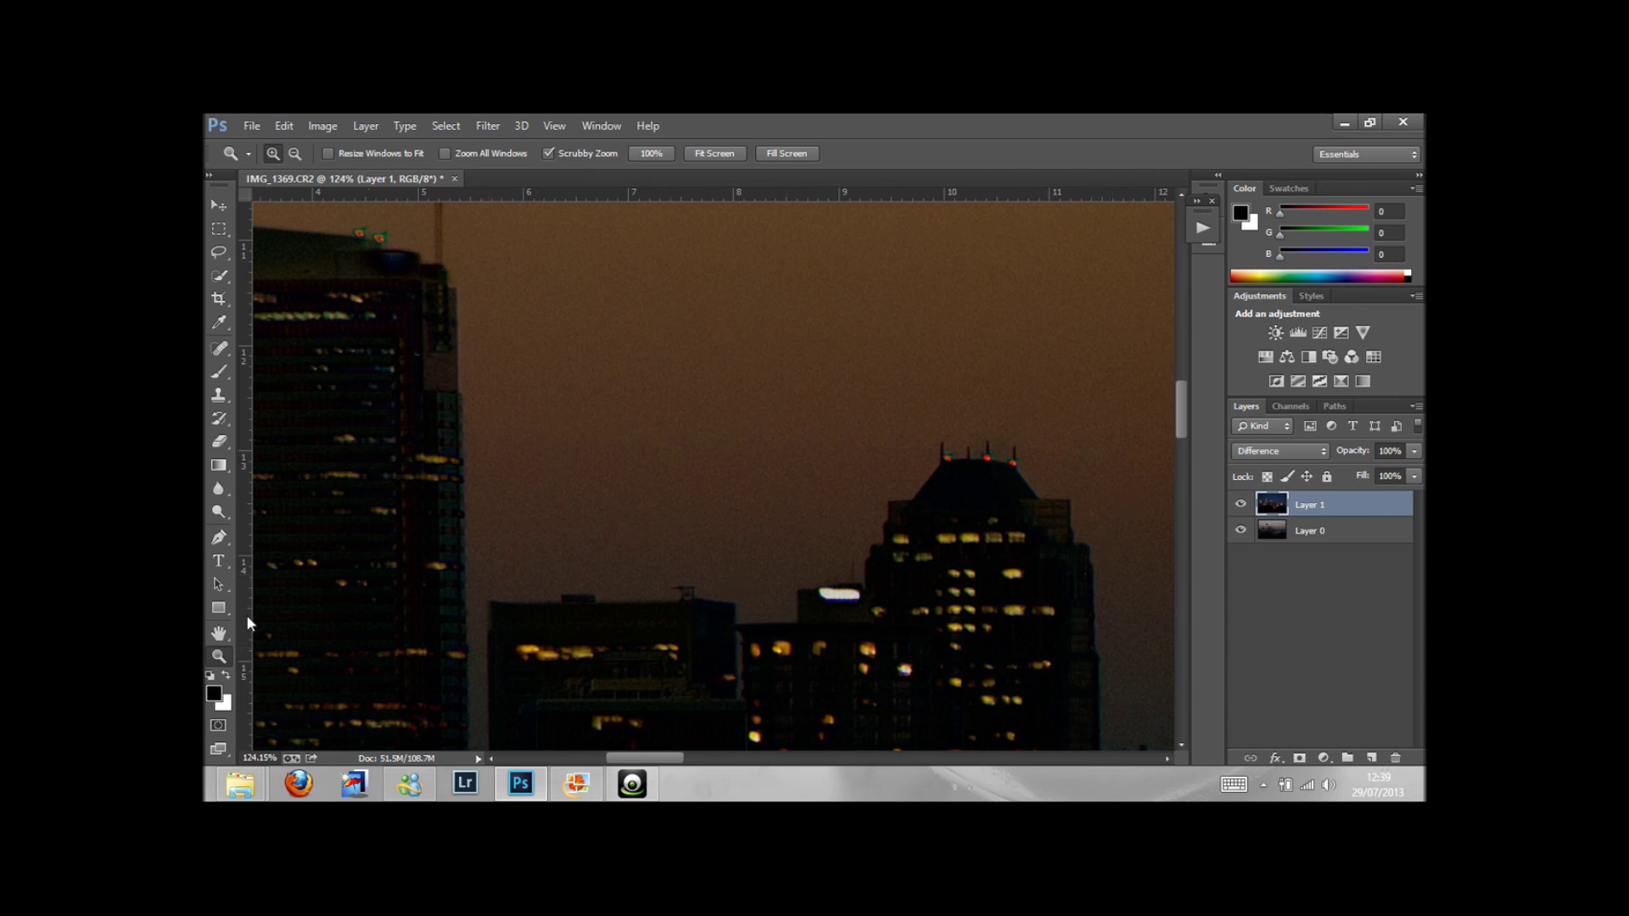
click(720, 155)
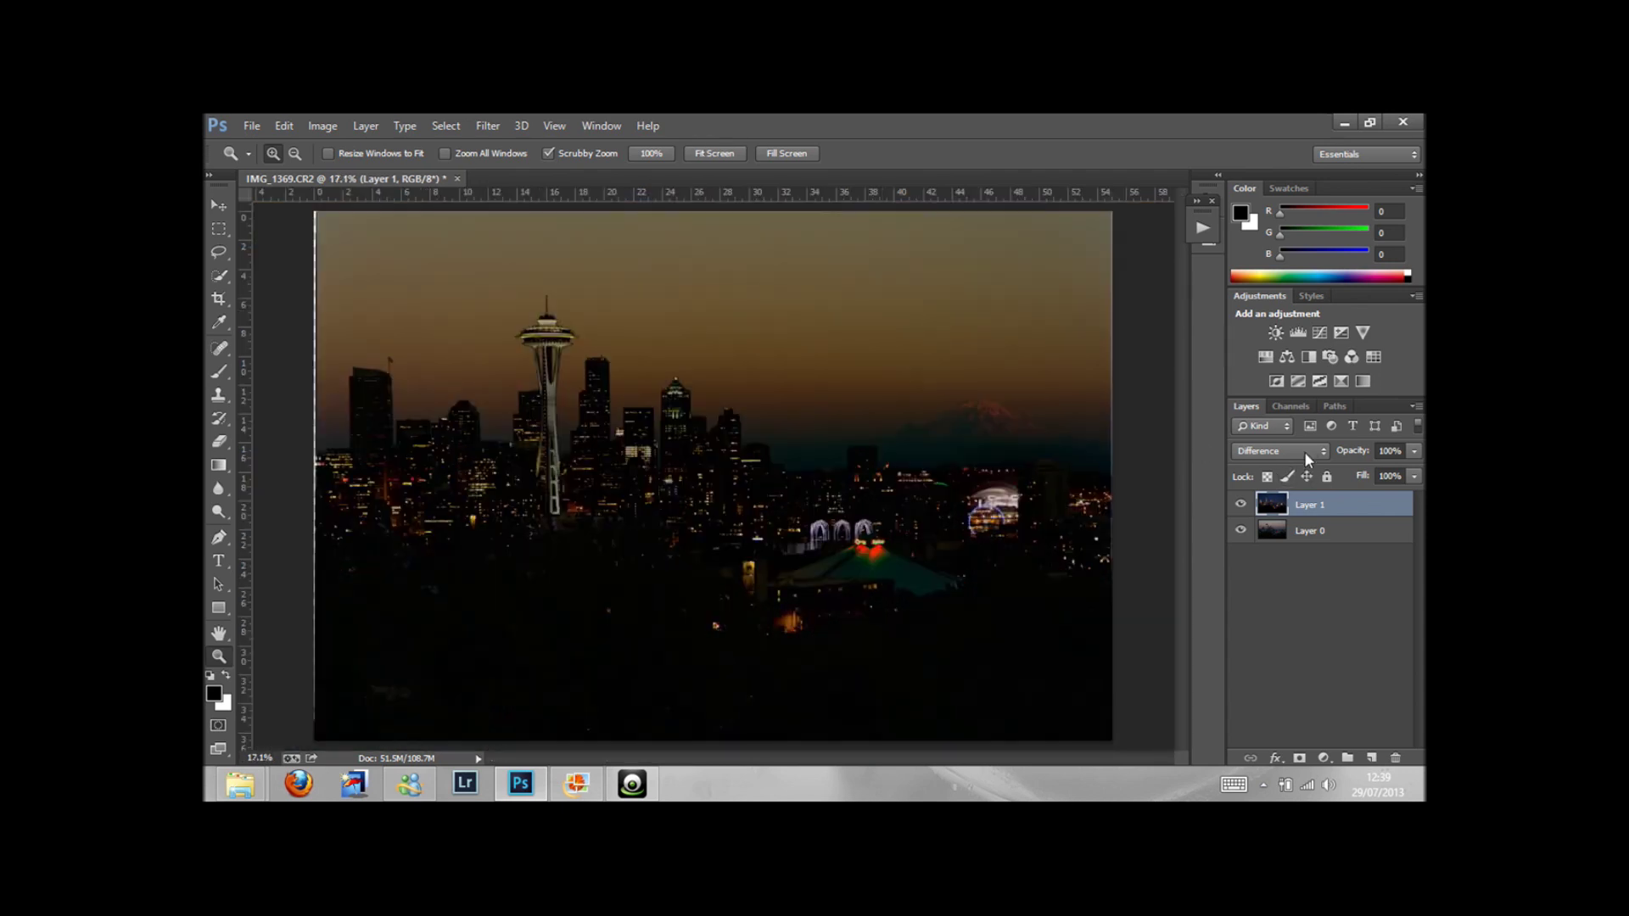
click(1305, 458)
click(1261, 127)
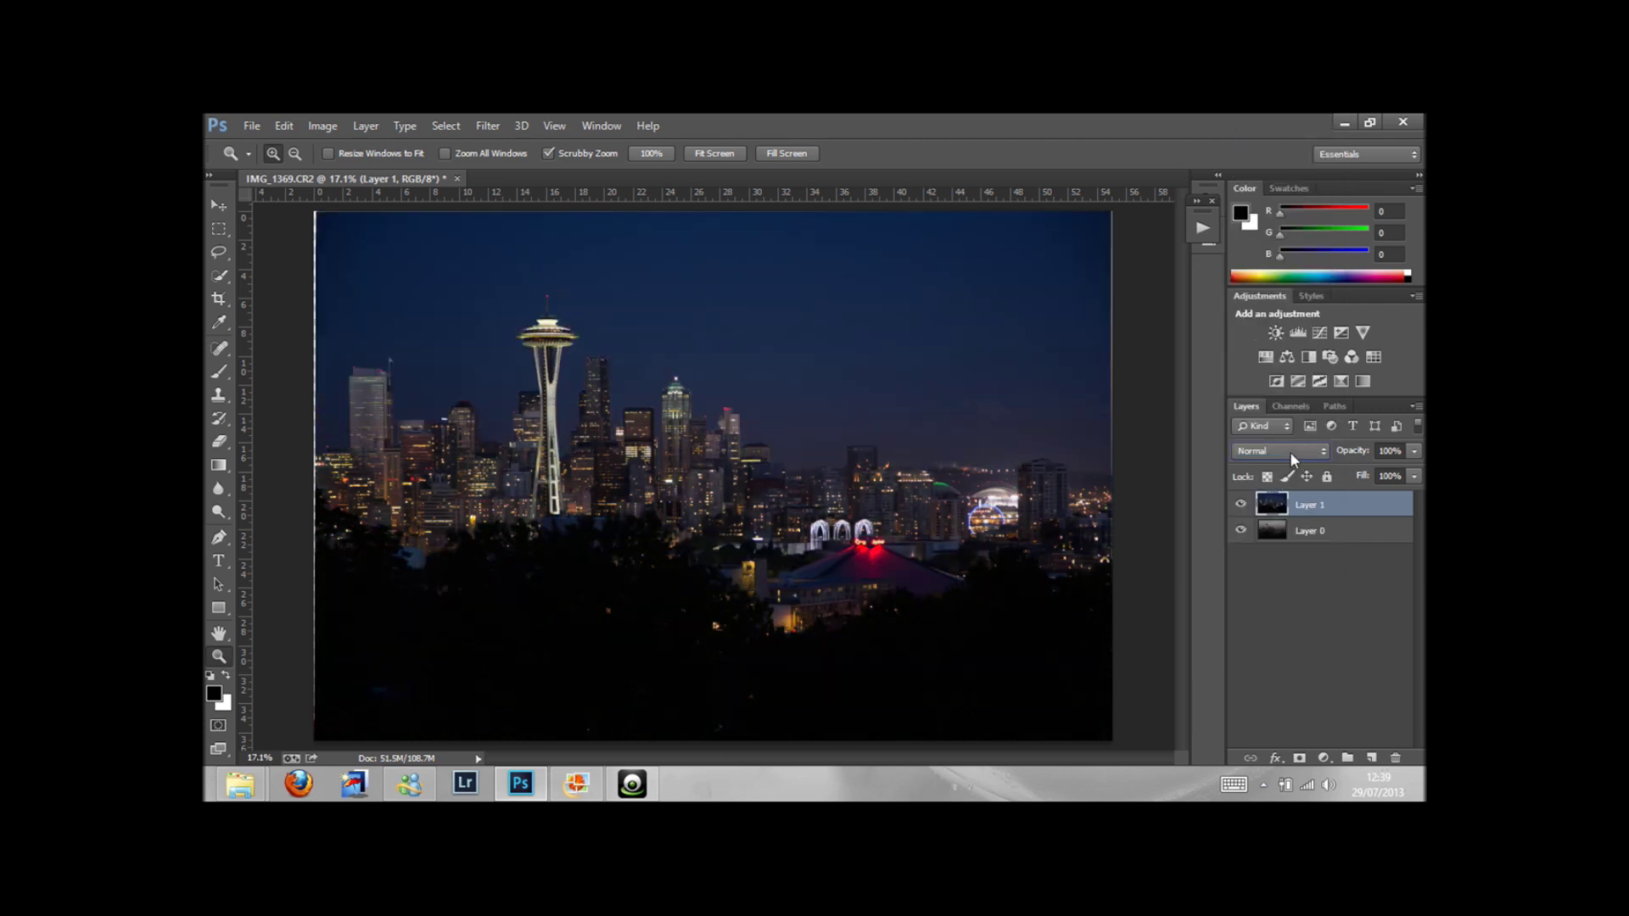
click(1296, 451)
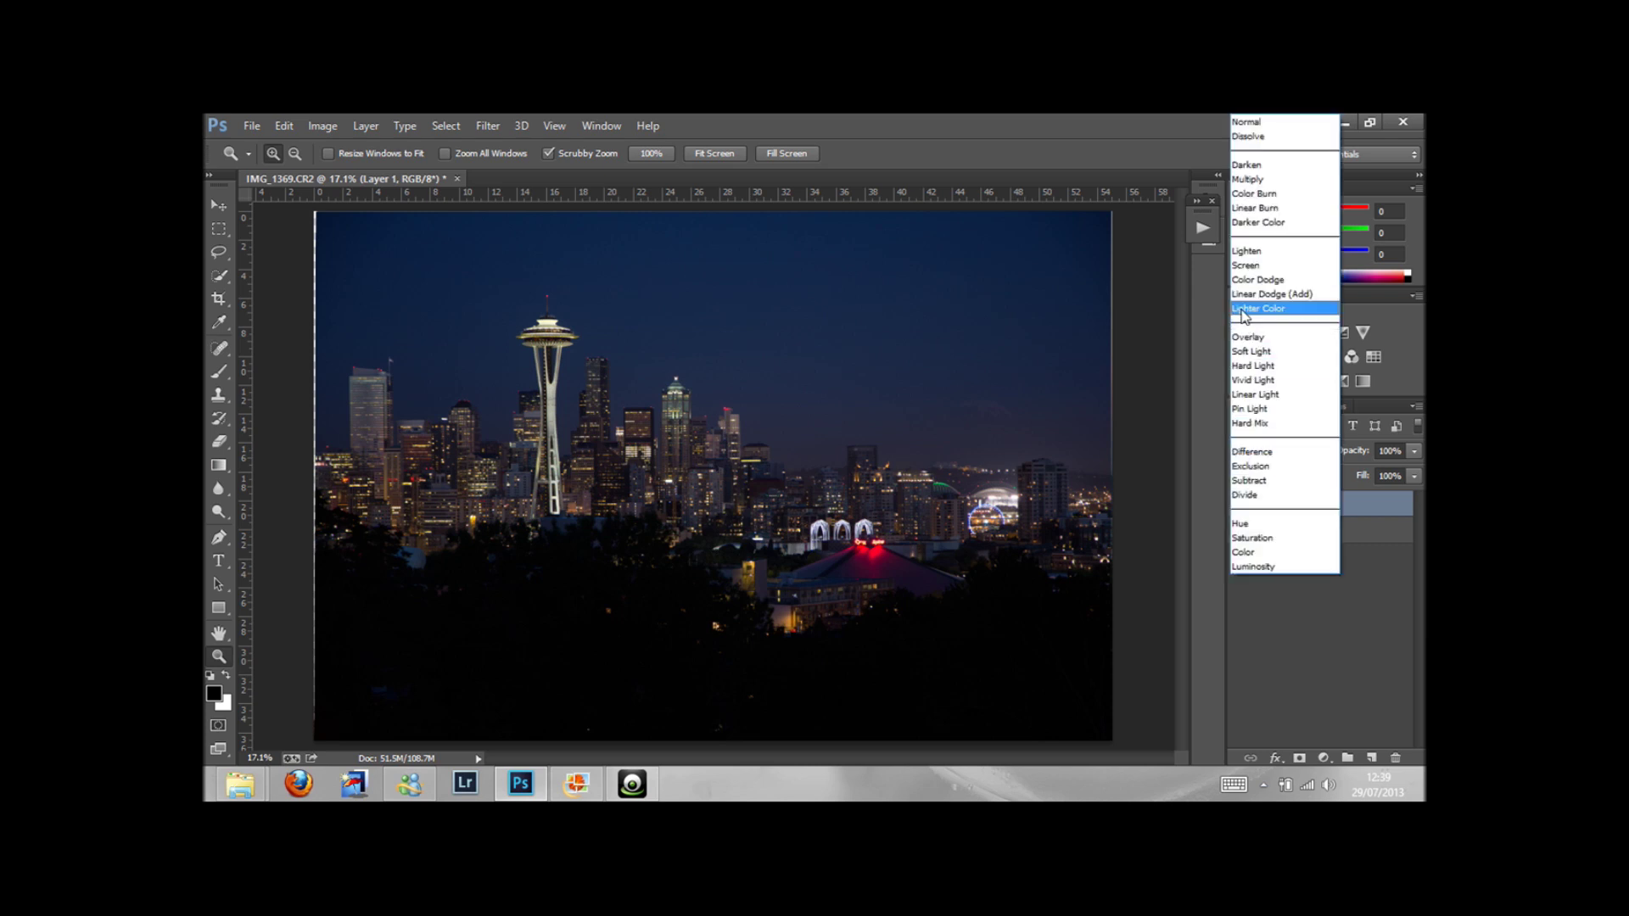
- Set Layer 1 to Lighten, toggle its visibility to compare, and add a white layer mask
click(1263, 253)
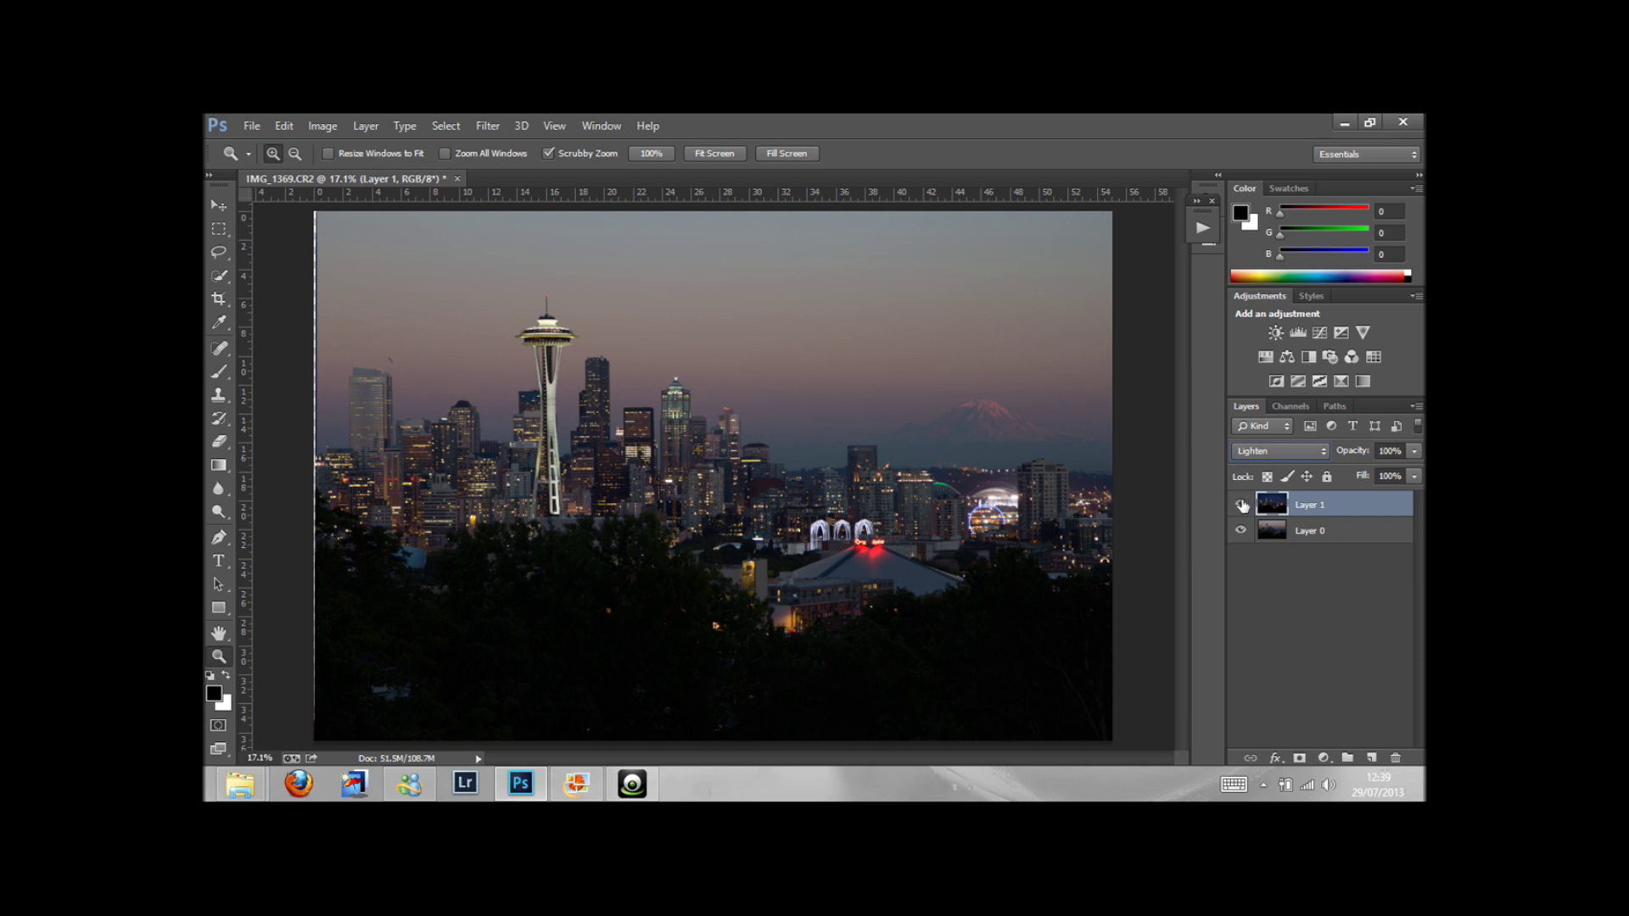
click(1243, 504)
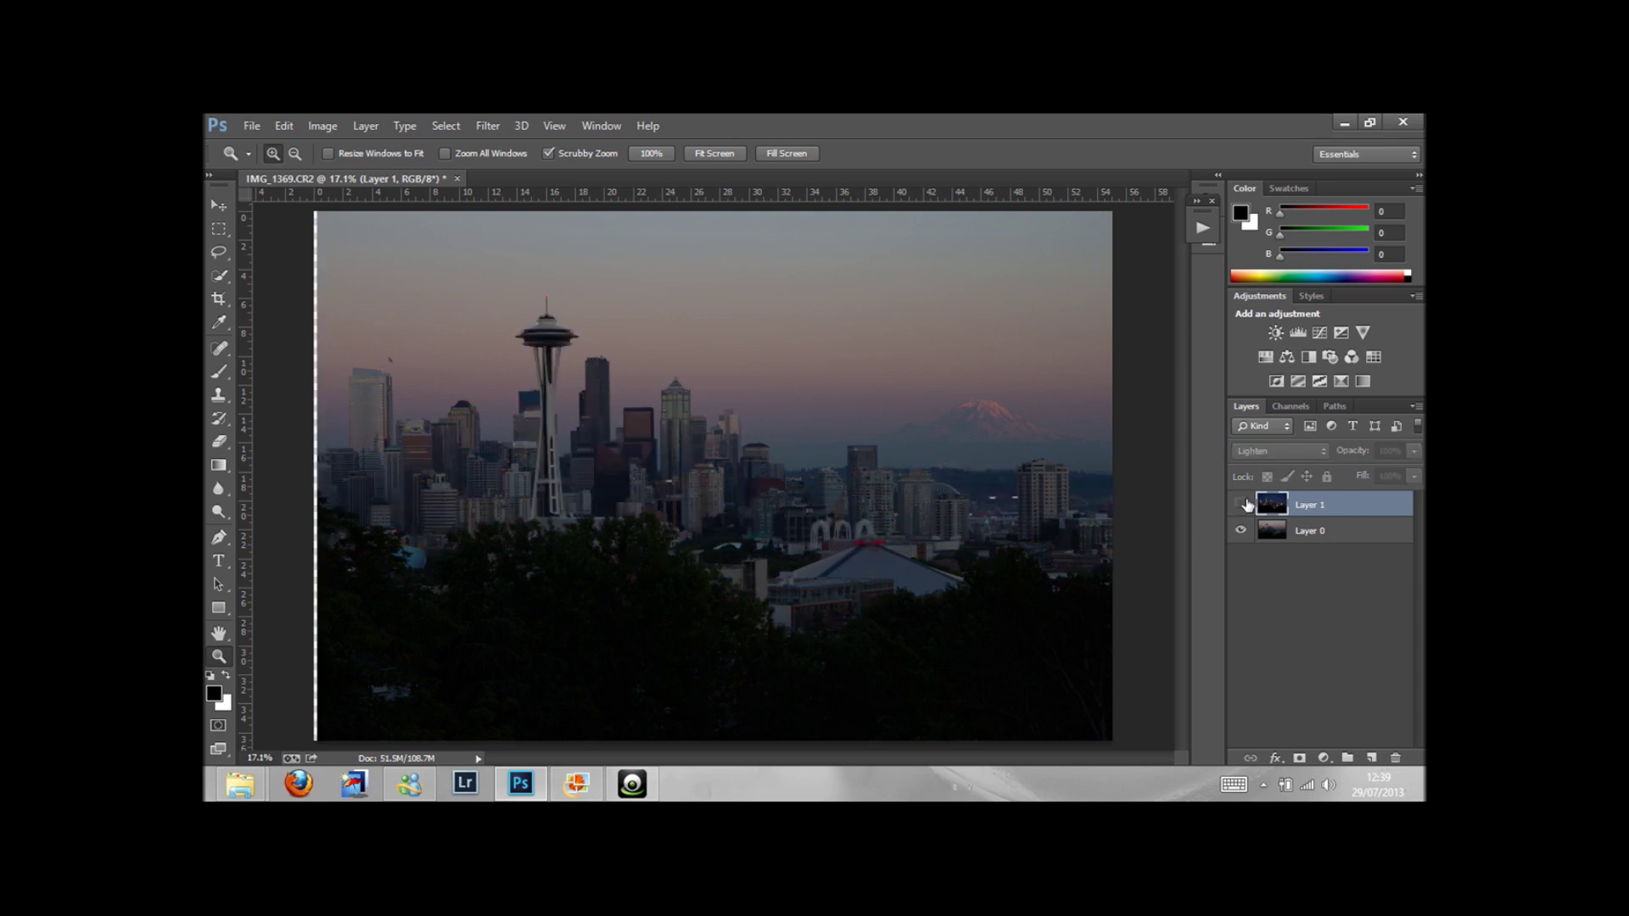
click(1243, 503)
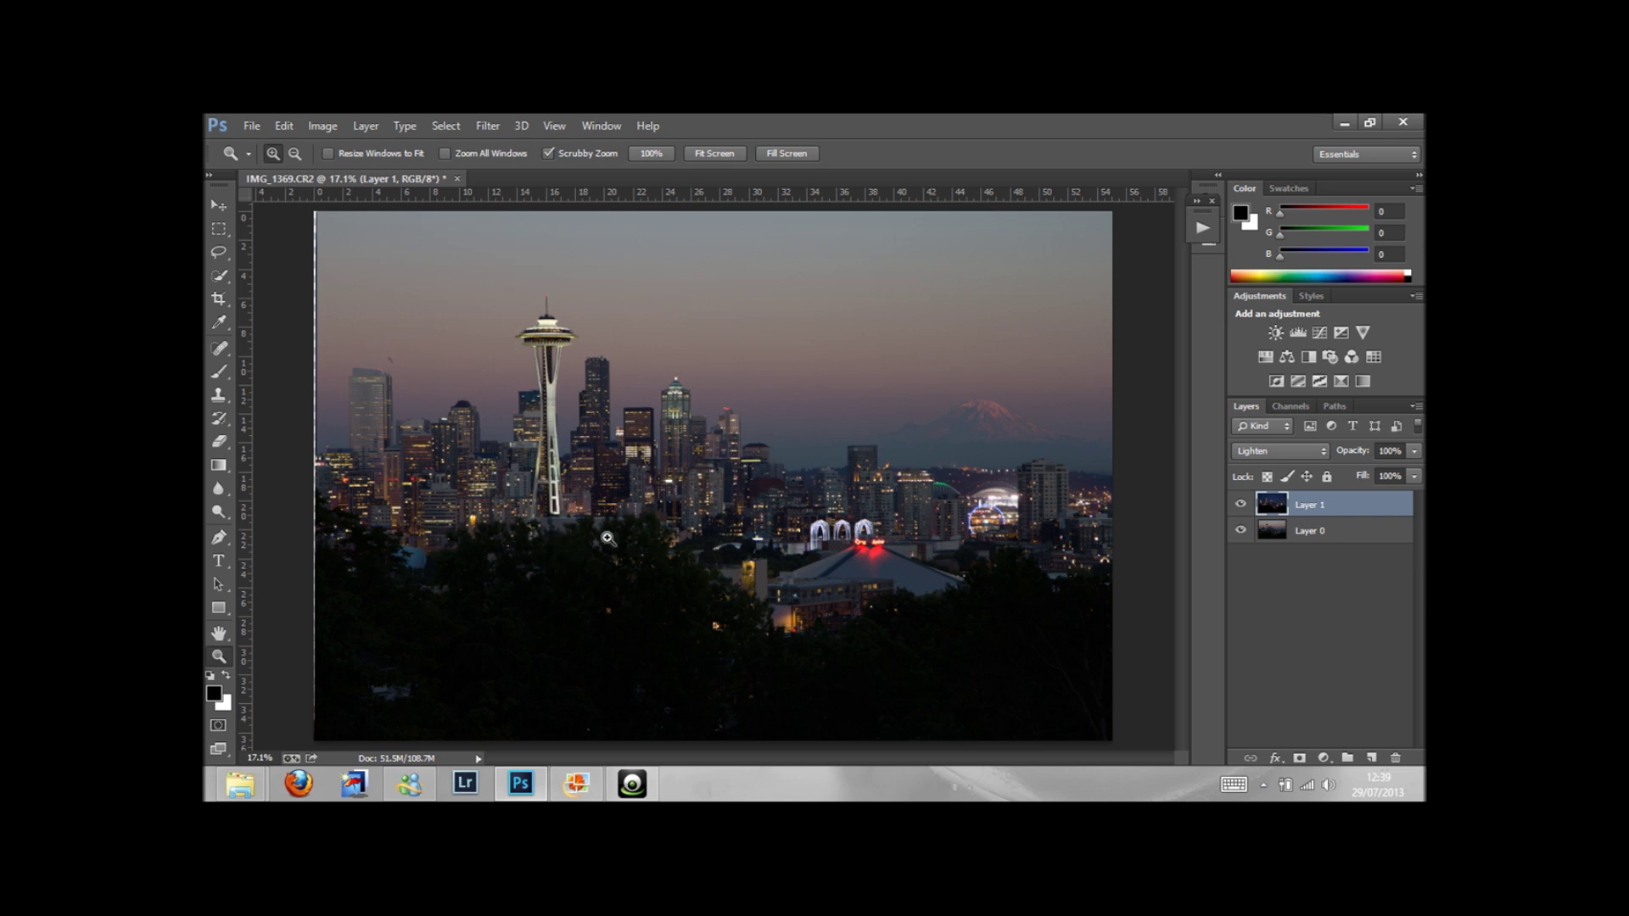
click(1307, 755)
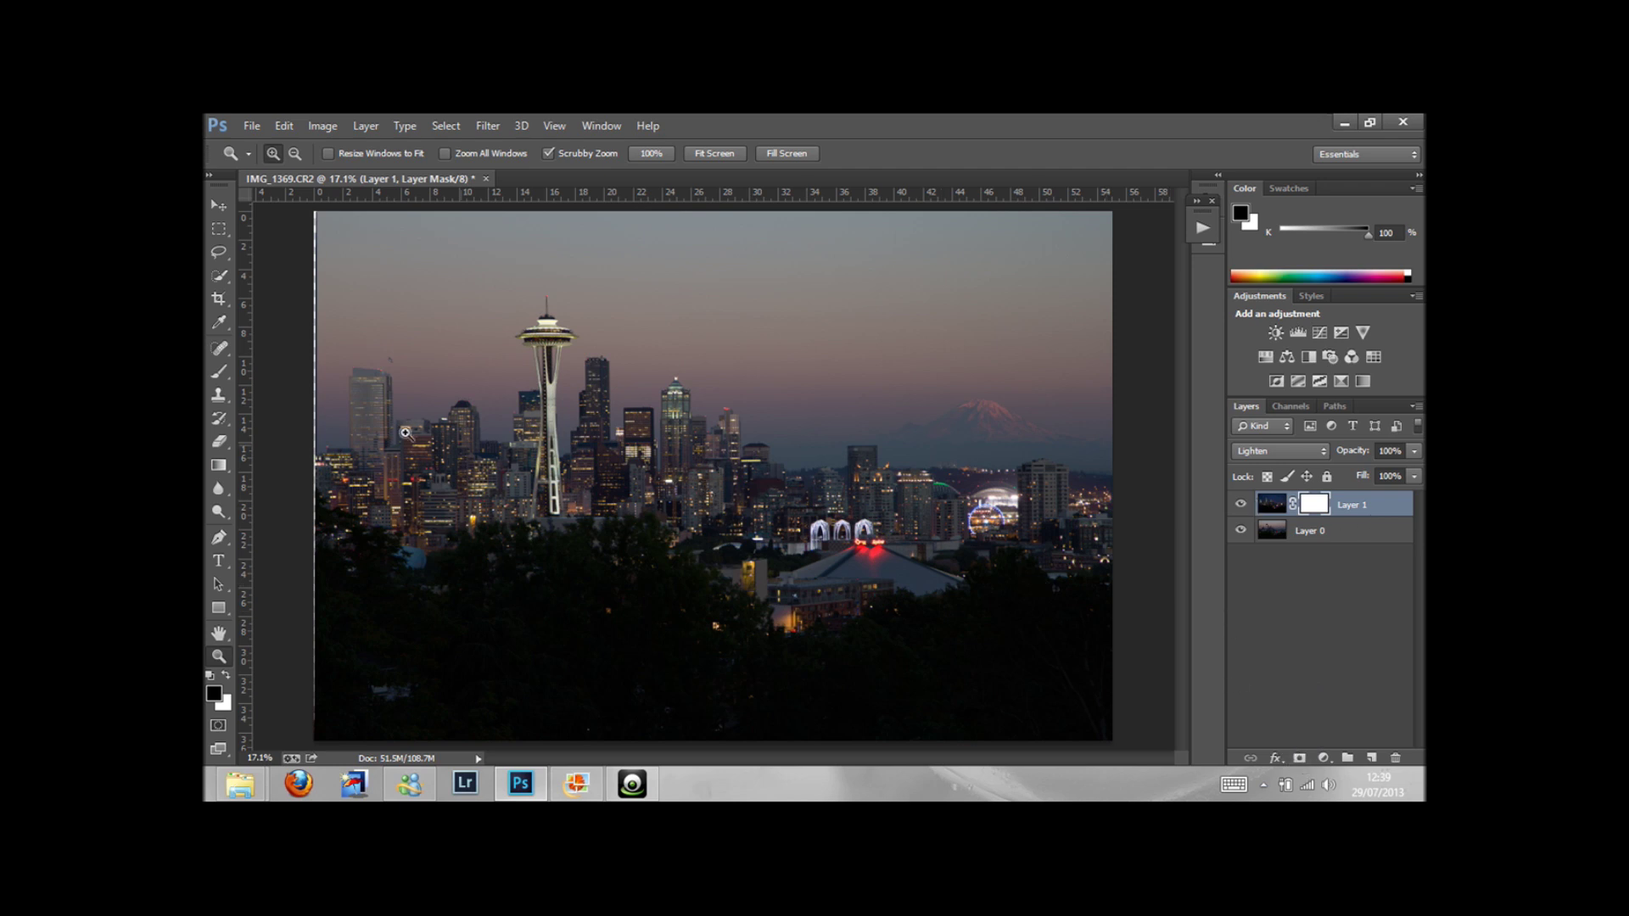
- Paint black at 28% brush opacity over the Space Needle on Layer 1's mask, then toggle the layer to check
click(220, 370)
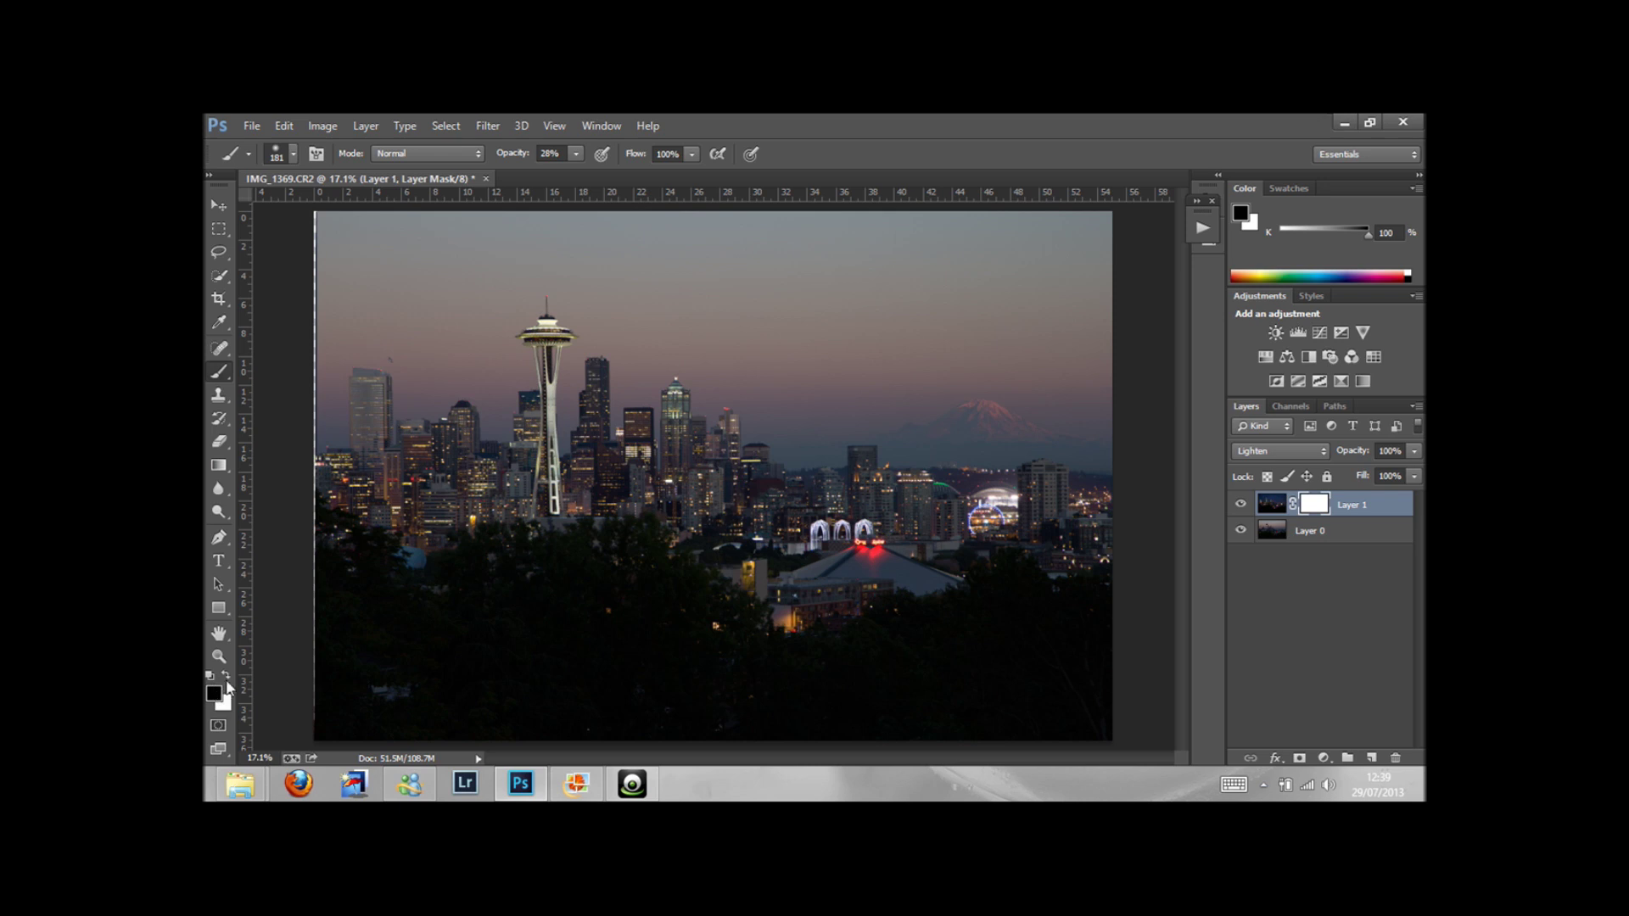
click(575, 155)
mouse_move(555, 346)
mouse_down()
mouse_move(554, 503)
mouse_move(548, 307)
mouse_move(554, 349)
mouse_up()
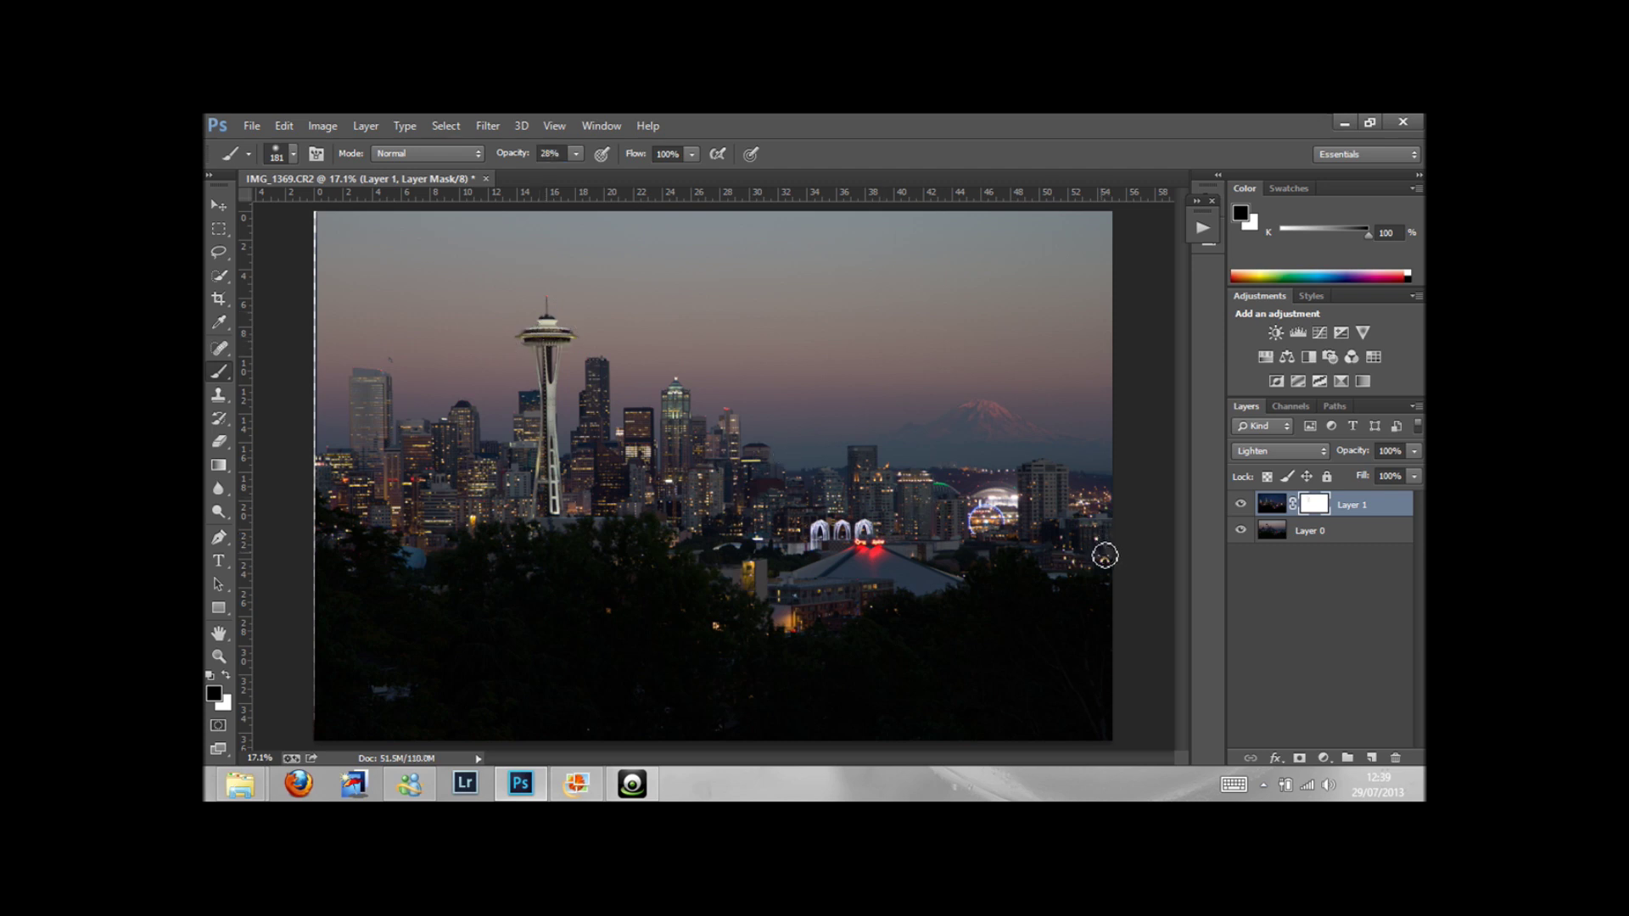
click(1241, 503)
click(1242, 502)
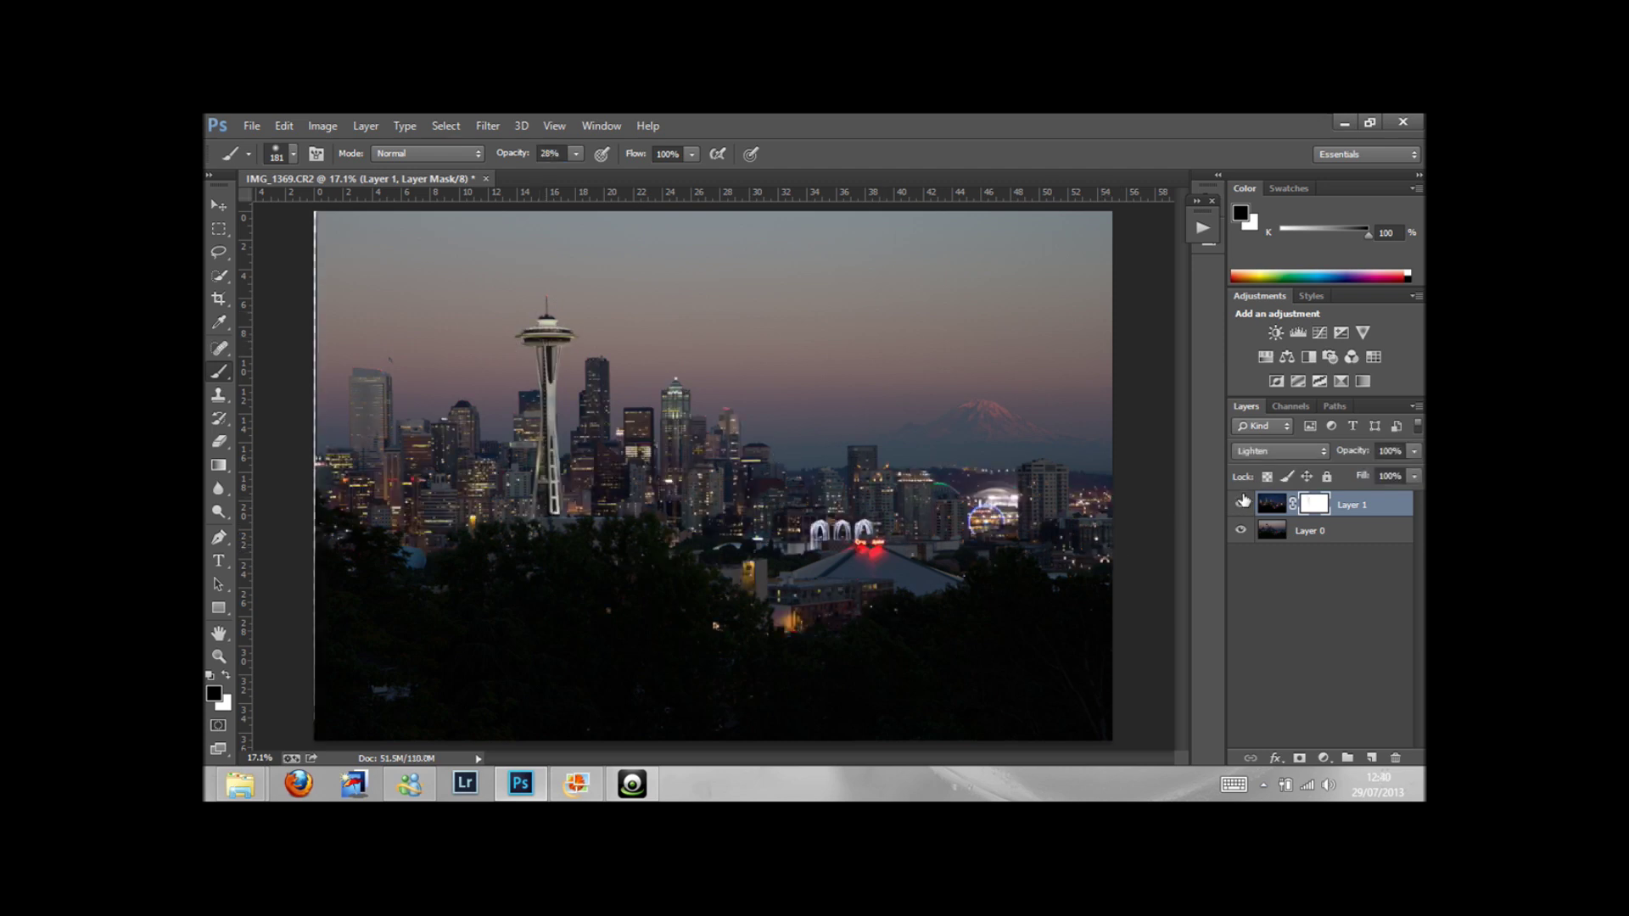